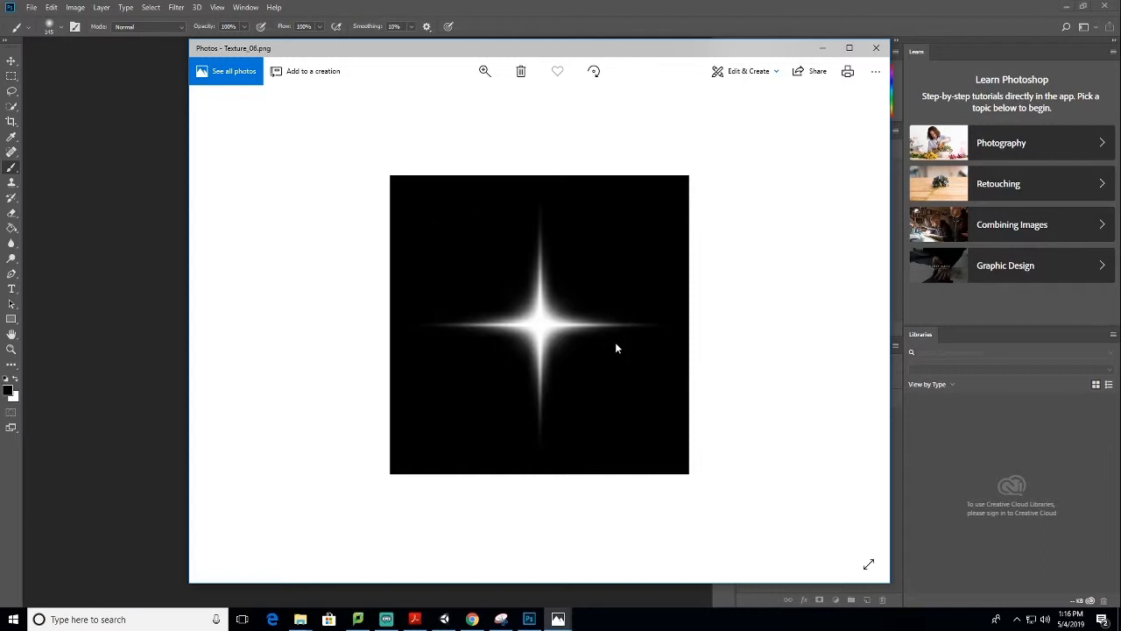
pyautogui.press('Left')
pyautogui.press('Left')
pyautogui.press('Left')
pyautogui.press('Left')
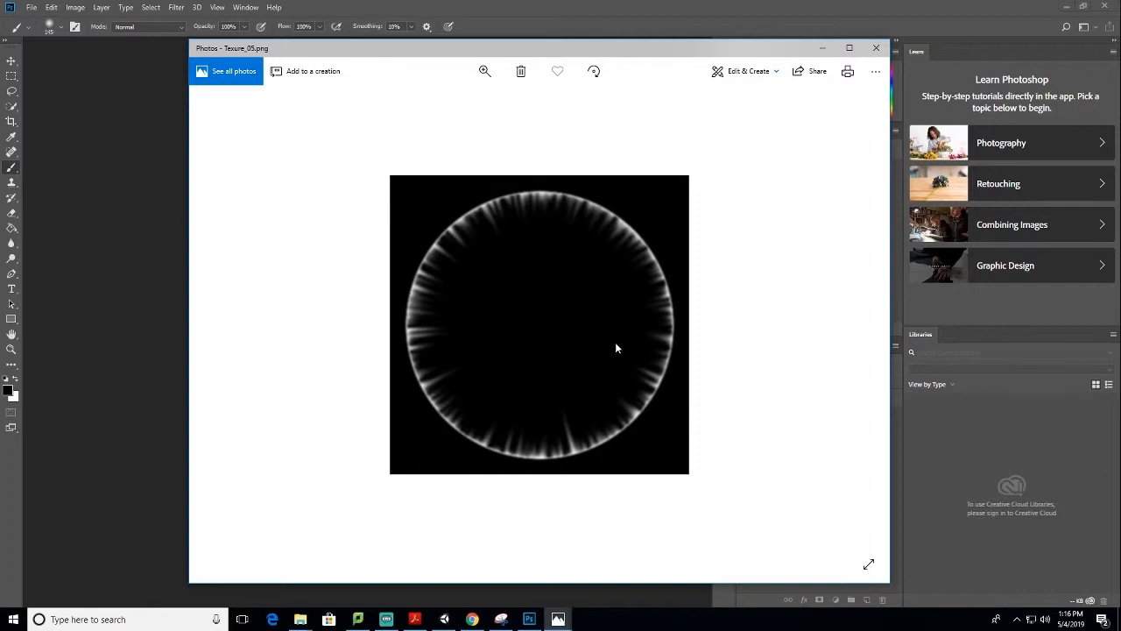
# Look through the reference texture images in Photos, from Texture_06.png to Texture_02.png, and return to Photoshop
pyautogui.press('Right')
pyautogui.press('Right')
pyautogui.press('Right')
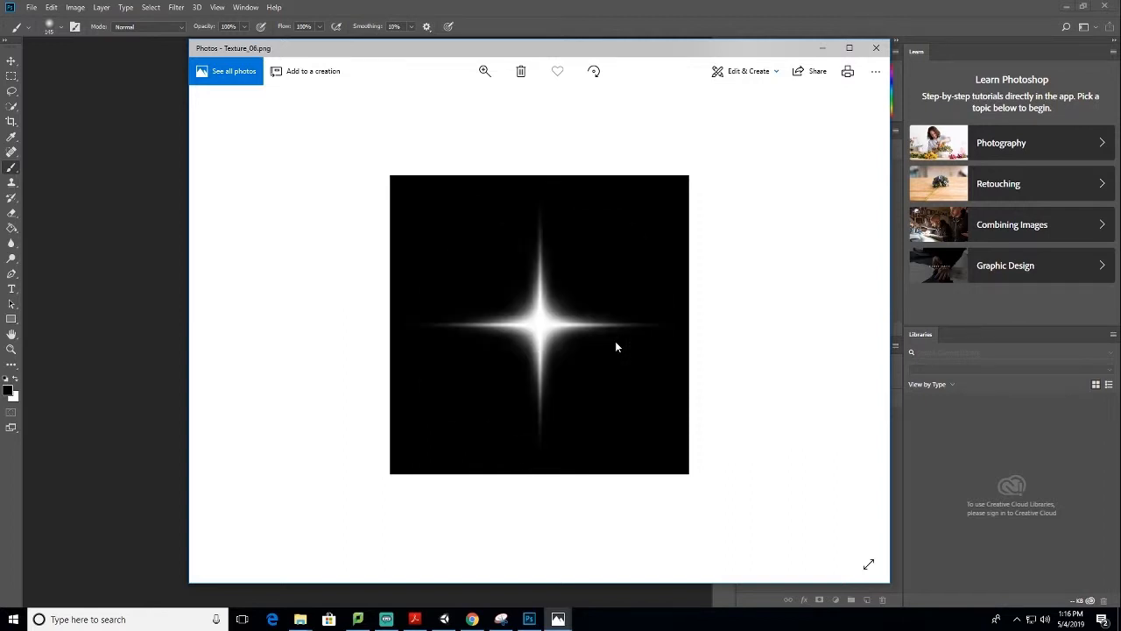
pyautogui.press('Right')
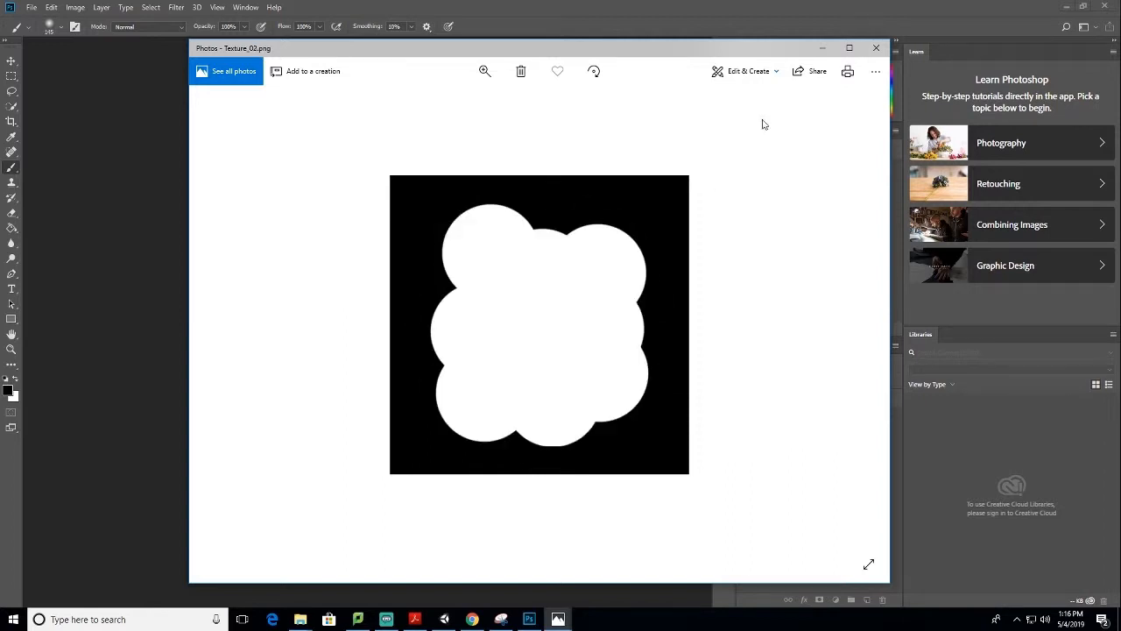
pyautogui.click(824, 49)
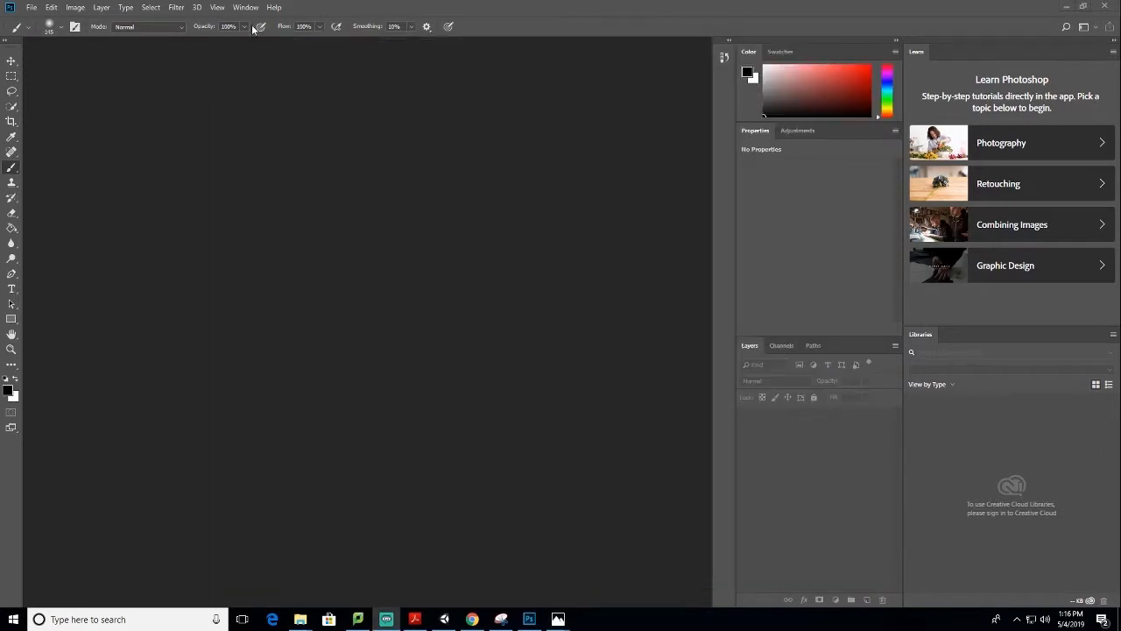
# Create a new 512 by 512 pixel document
pyautogui.click(31, 8)
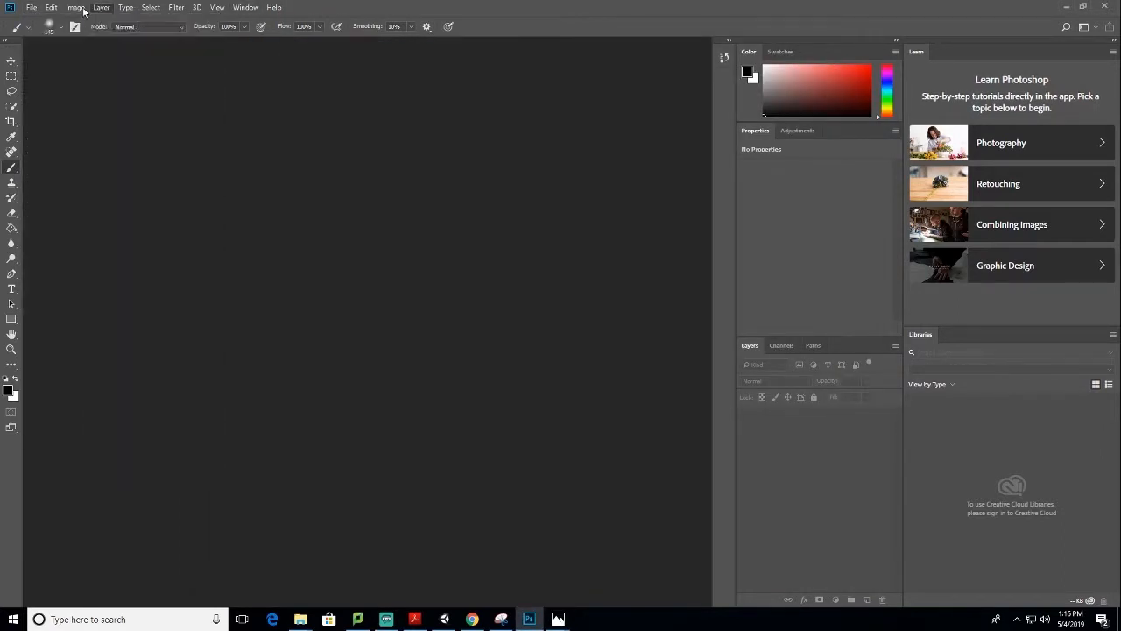
pyautogui.click(42, 21)
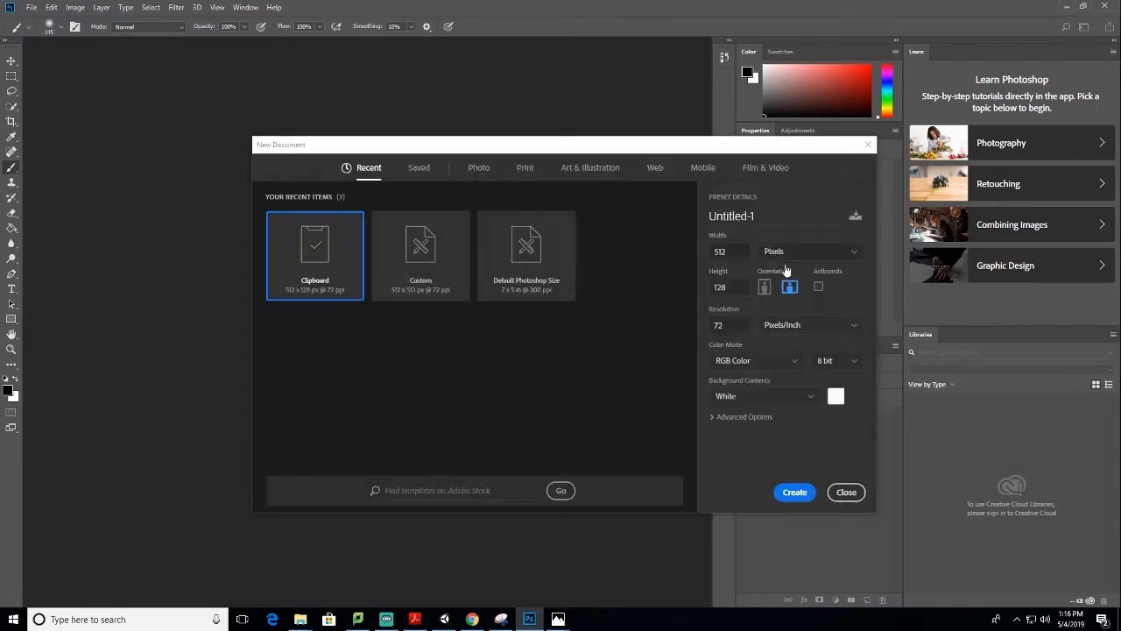
pyautogui.write('512')
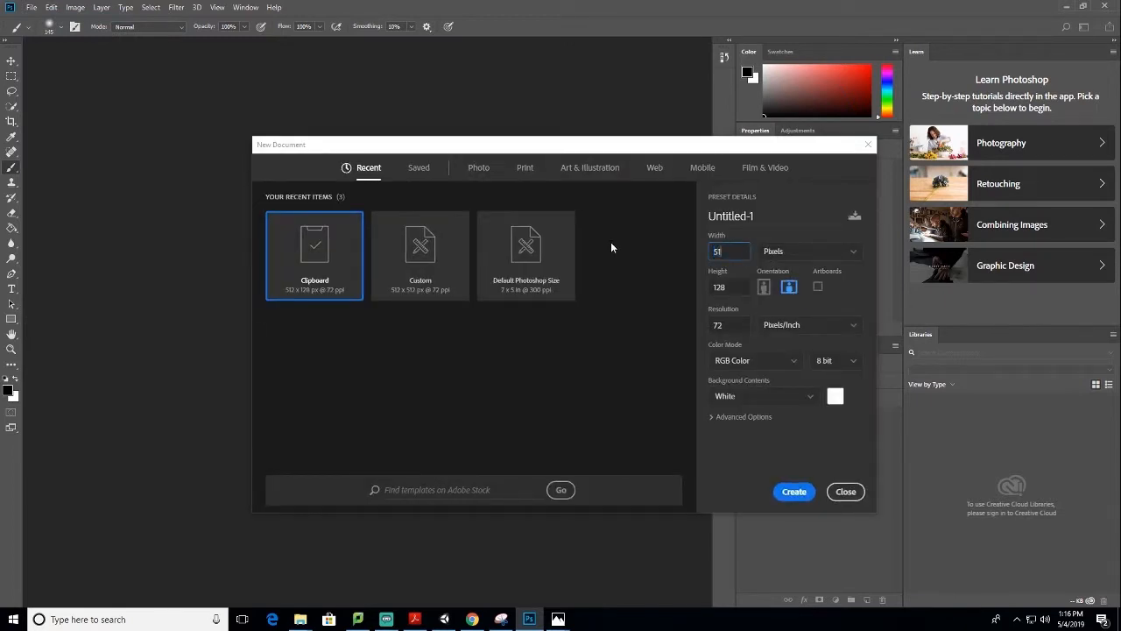
pyautogui.press('Tab')
pyautogui.write('512')
pyautogui.click(791, 493)
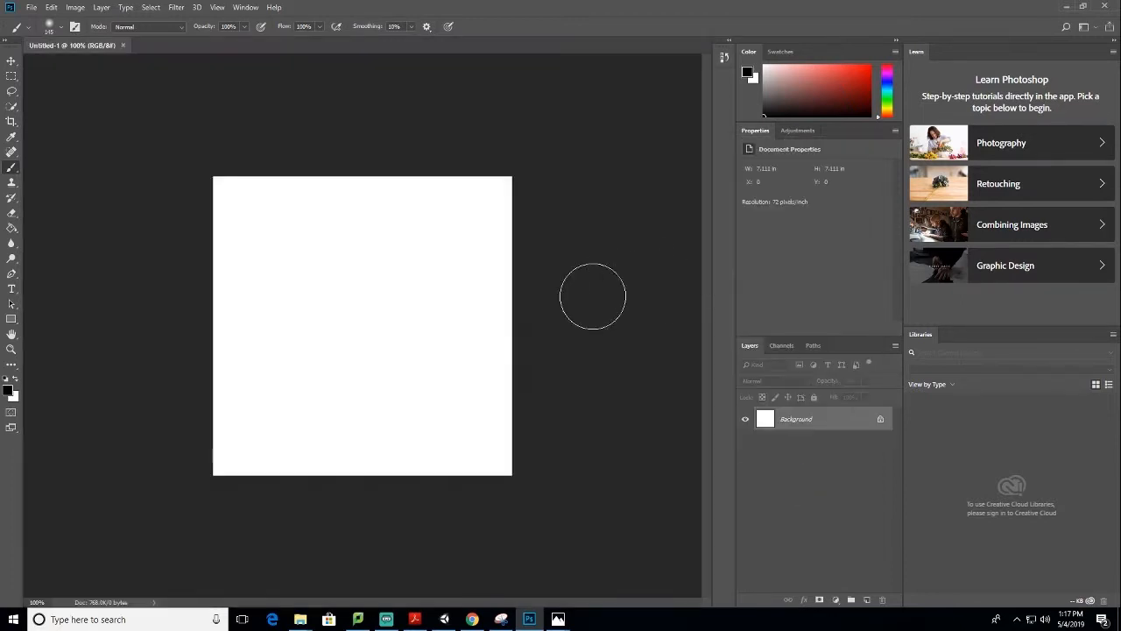
# Fill the background with black and add a new empty layer above it
pyautogui.press('g')
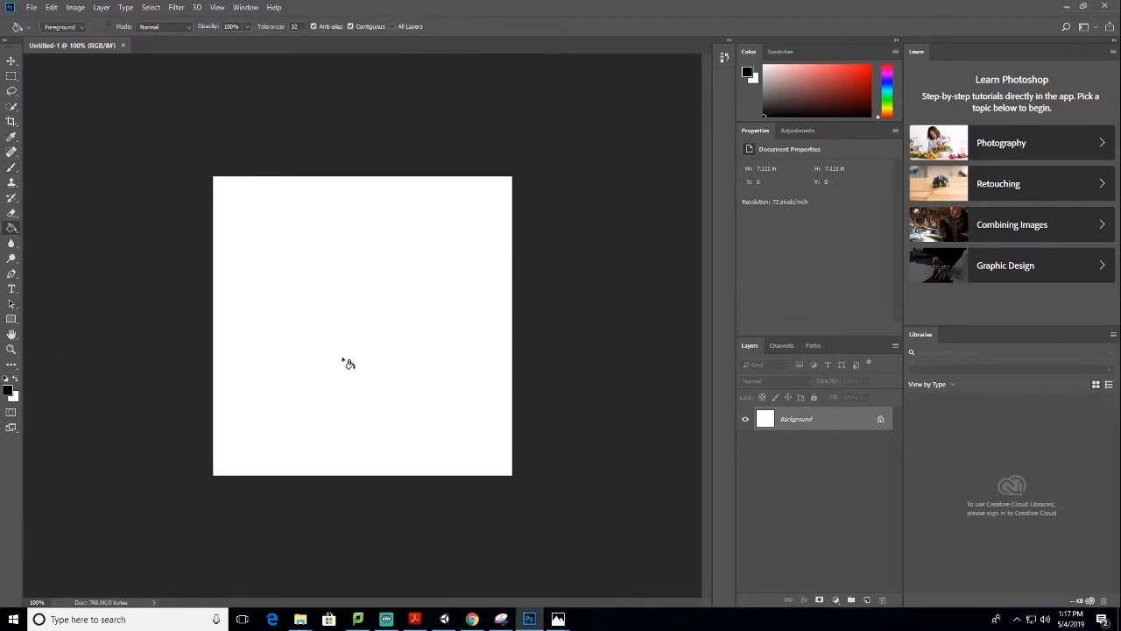
pyautogui.click(396, 306)
pyautogui.click(868, 601)
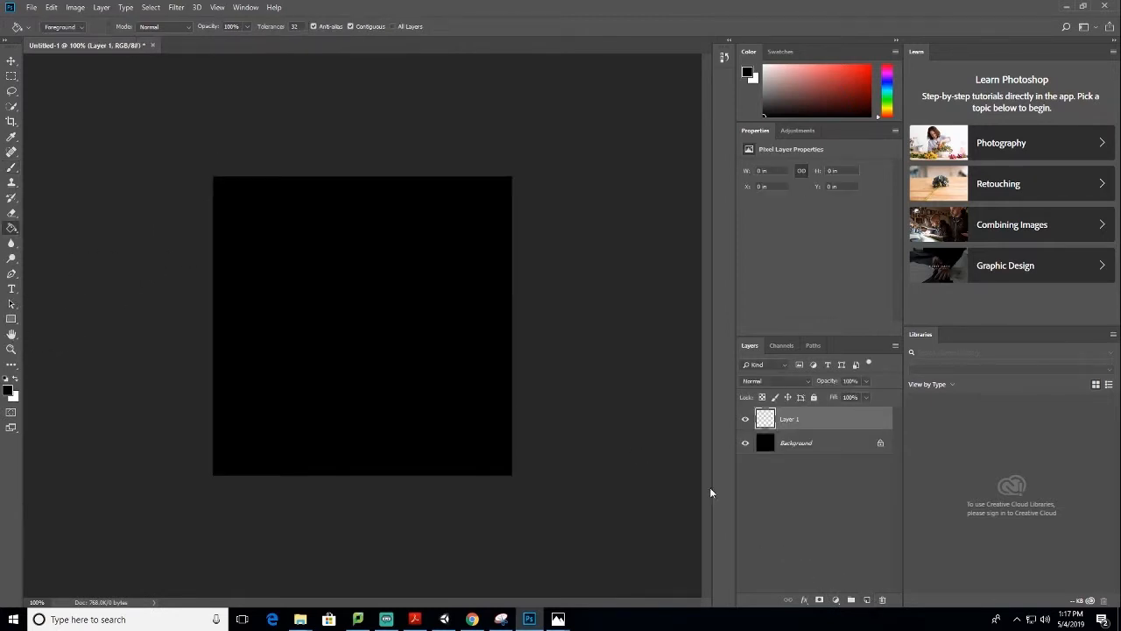
# Check the Texture_02.png reference and set up the Brush tool with white paint and 100% hardness
pyautogui.press('b')
pyautogui.click(15, 381)
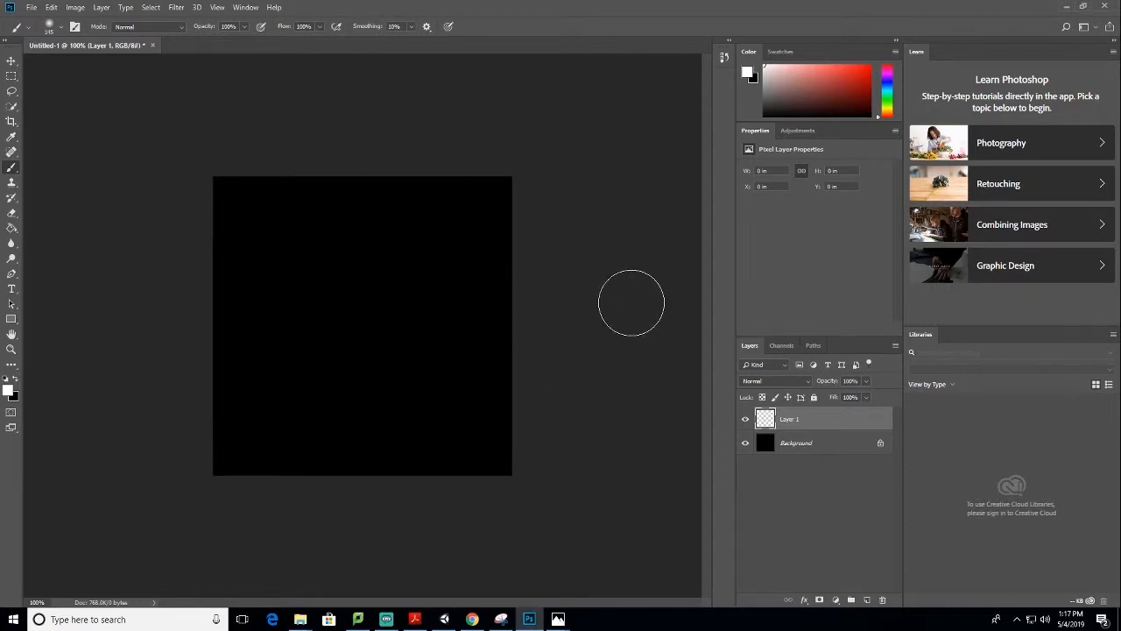
pyautogui.moveTo(558, 620)
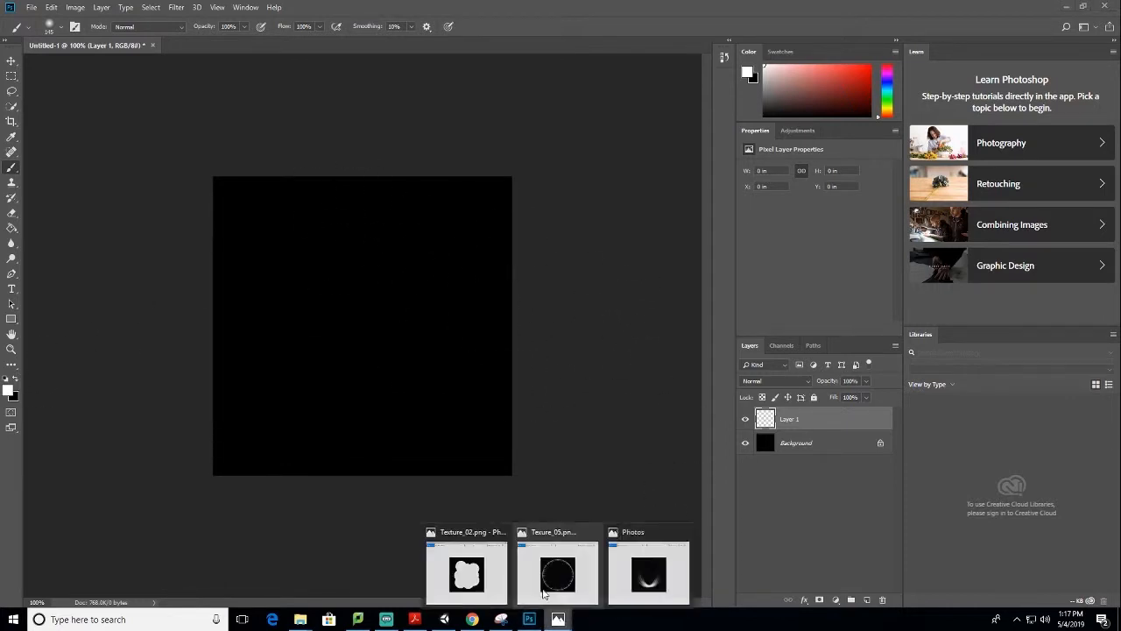
pyautogui.click(483, 568)
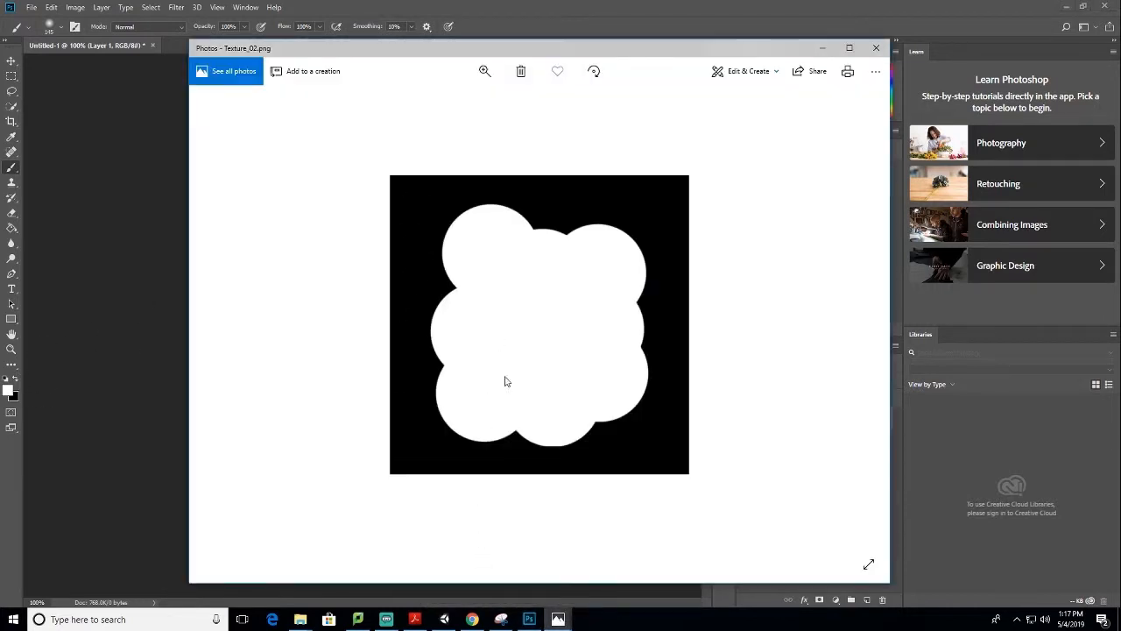
pyautogui.click(569, 10)
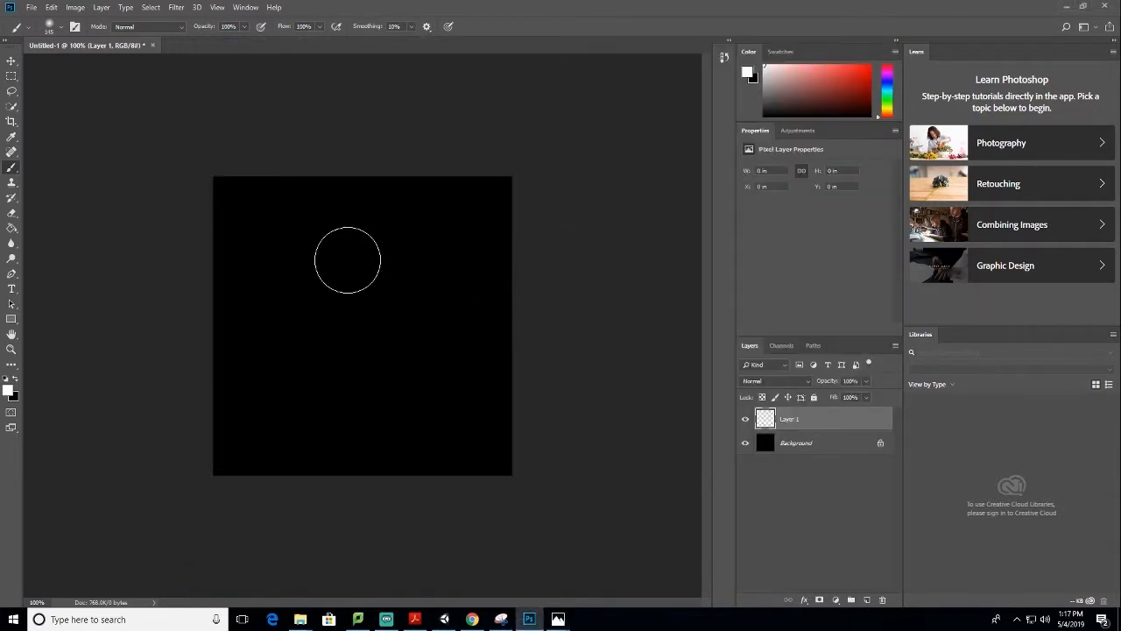
pyautogui.rightClick(351, 265)
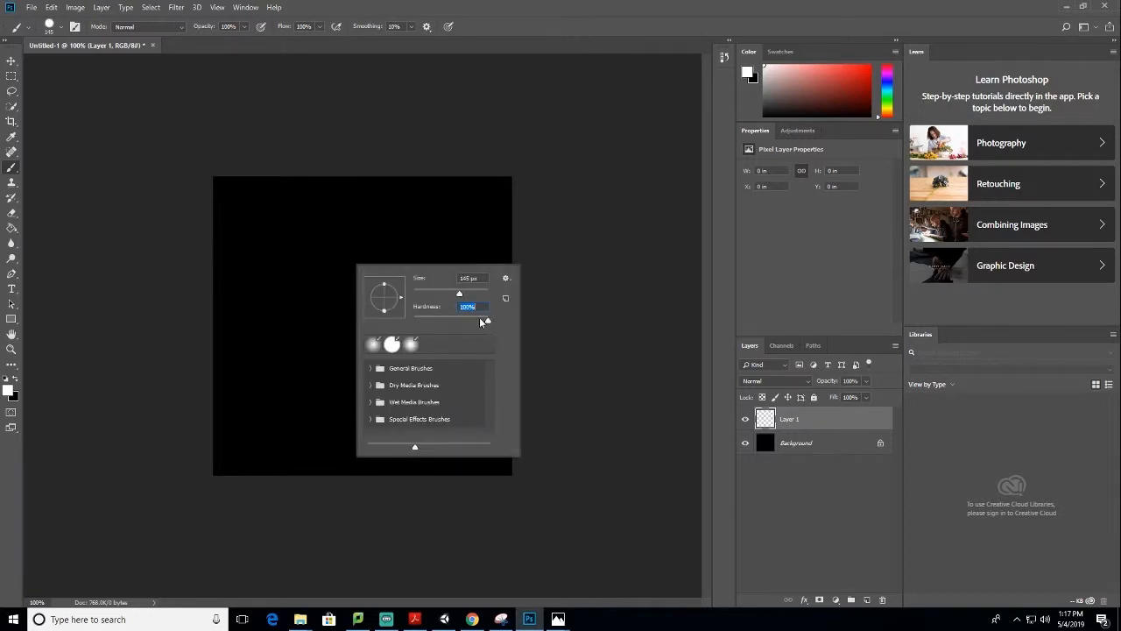
pyautogui.moveTo(487, 323); pyautogui.dragTo(486, 318)
pyautogui.click(572, 217)
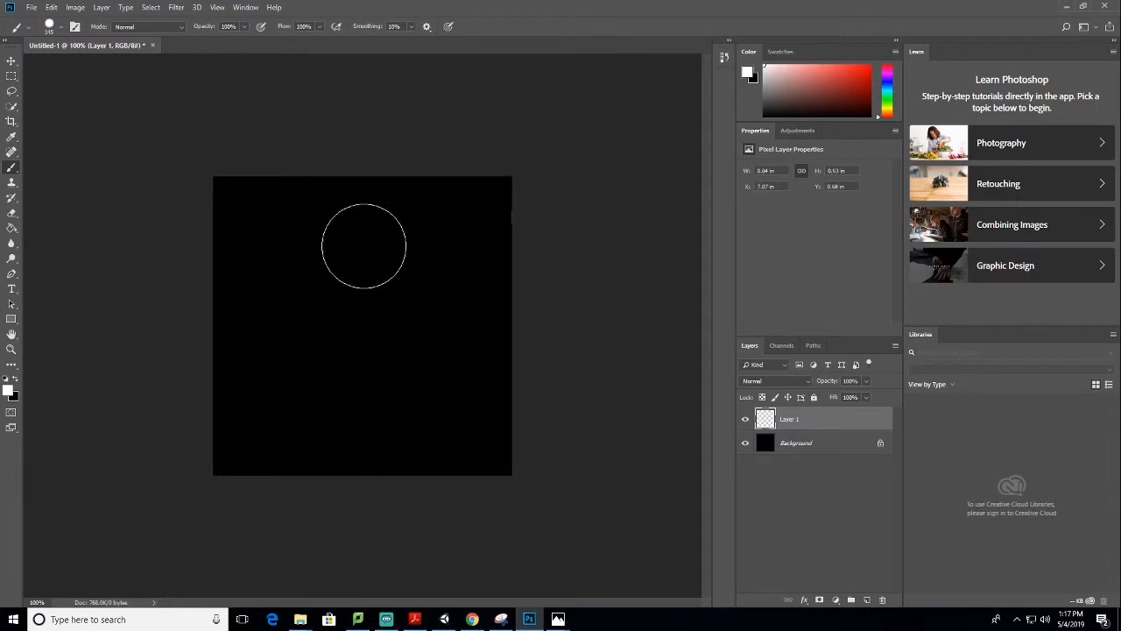
# Paint overlapping hard-edged white circles on Layer 1 to form a solid cloud-like blob in the middle of the canvas
pyautogui.click(363, 243)
pyautogui.click(338, 293)
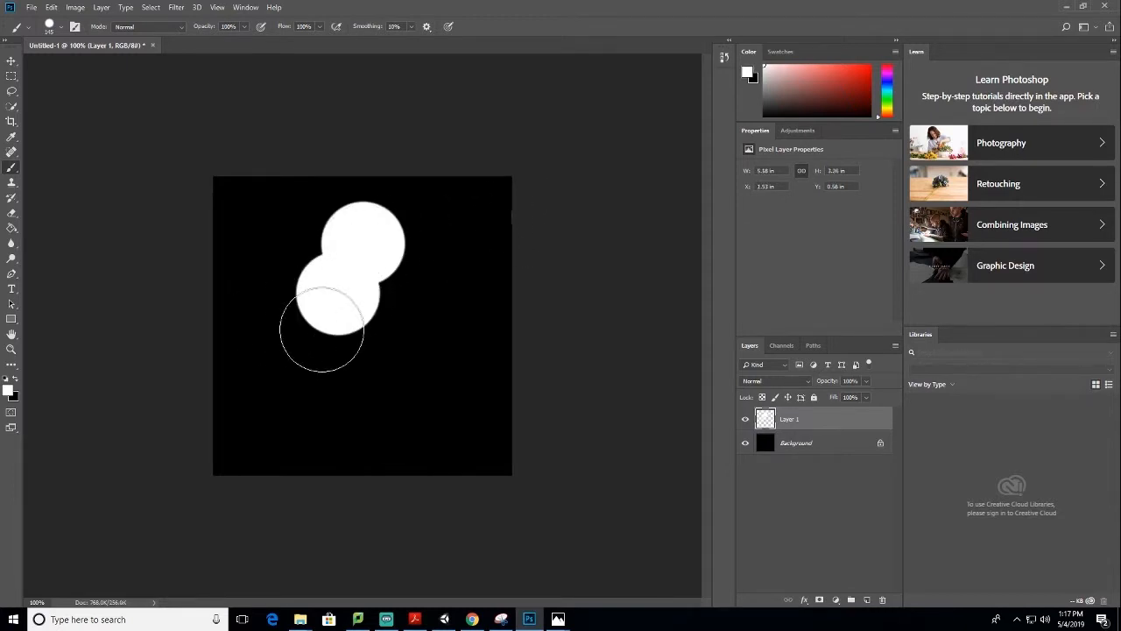
pyautogui.click(303, 339)
pyautogui.click(355, 327)
pyautogui.click(336, 376)
pyautogui.click(374, 377)
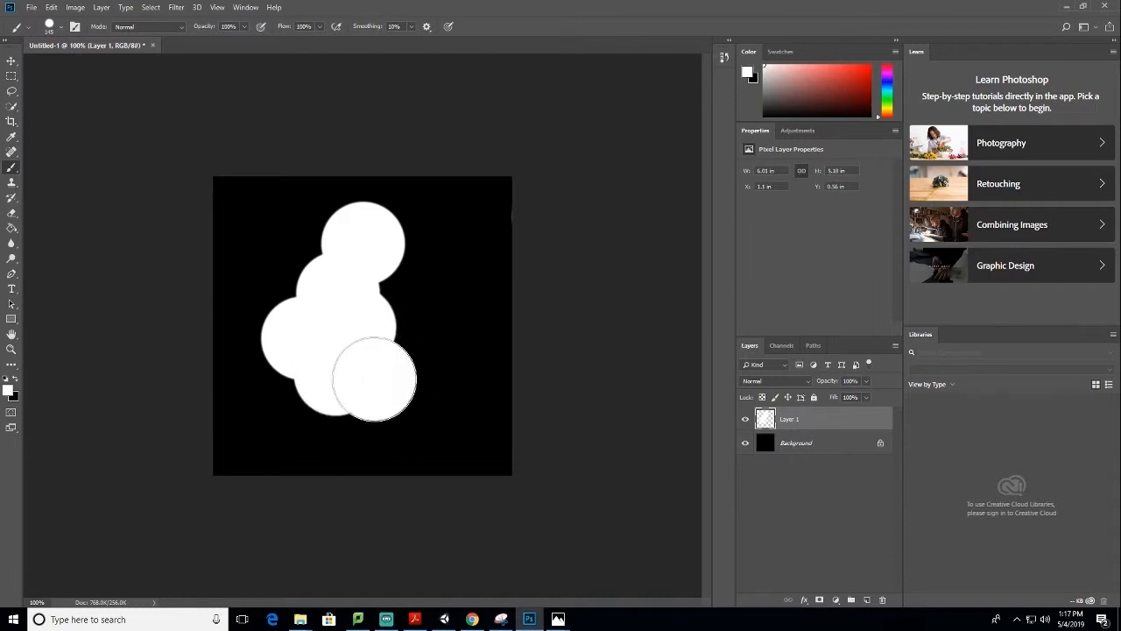
pyautogui.click(384, 307)
pyautogui.click(407, 354)
pyautogui.click(415, 282)
pyautogui.click(431, 378)
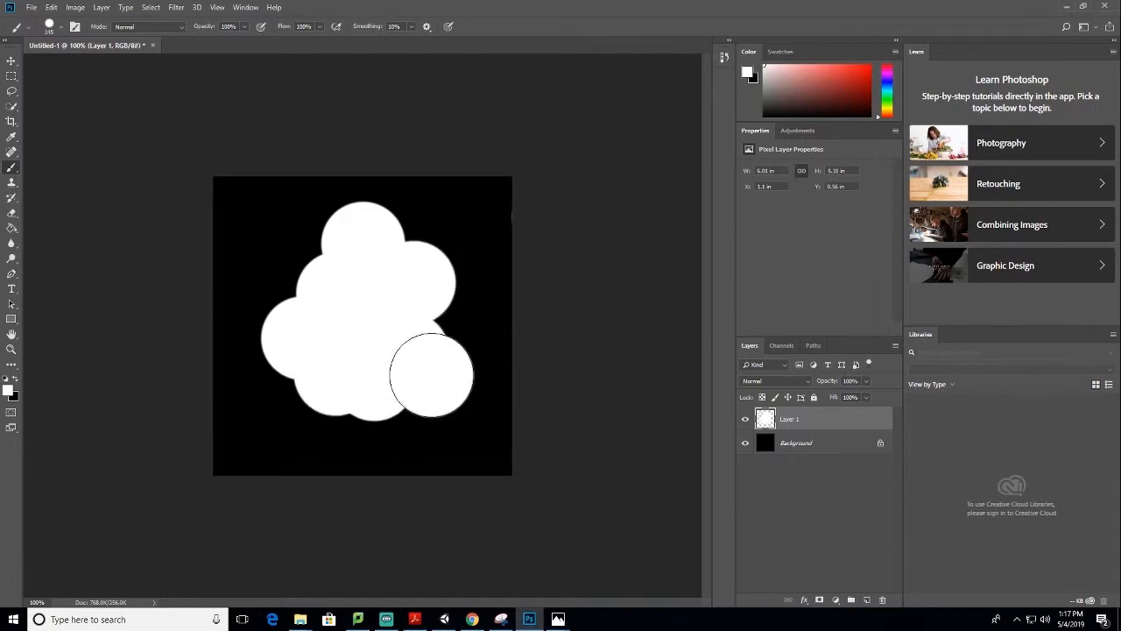
pyautogui.click(434, 337)
pyautogui.click(321, 312)
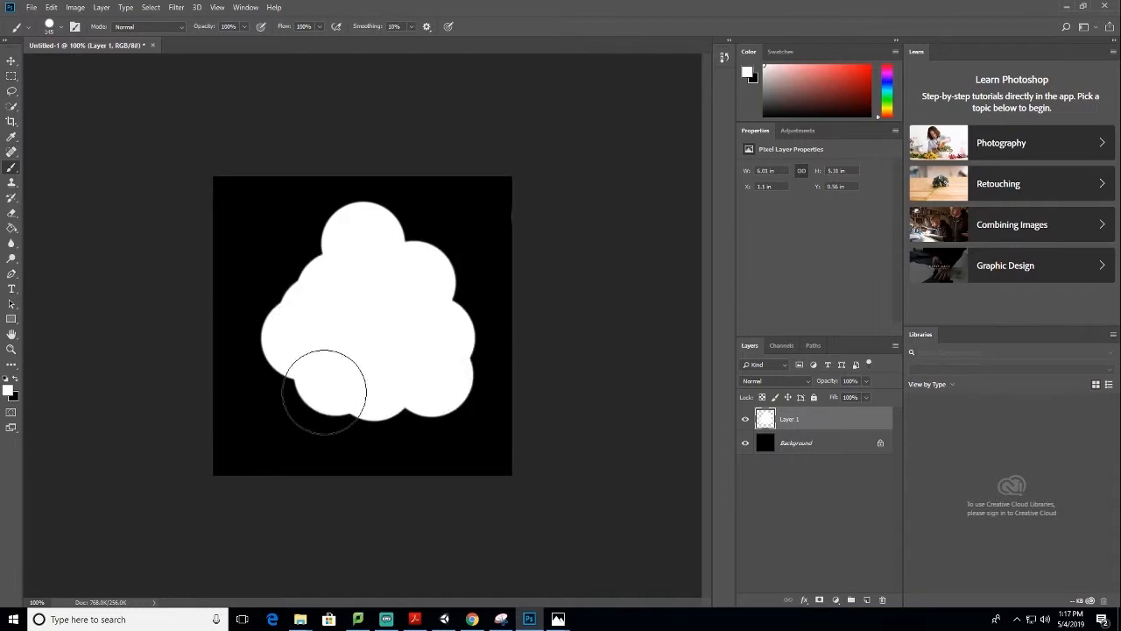
pyautogui.click(323, 387)
pyautogui.click(356, 400)
pyautogui.click(381, 398)
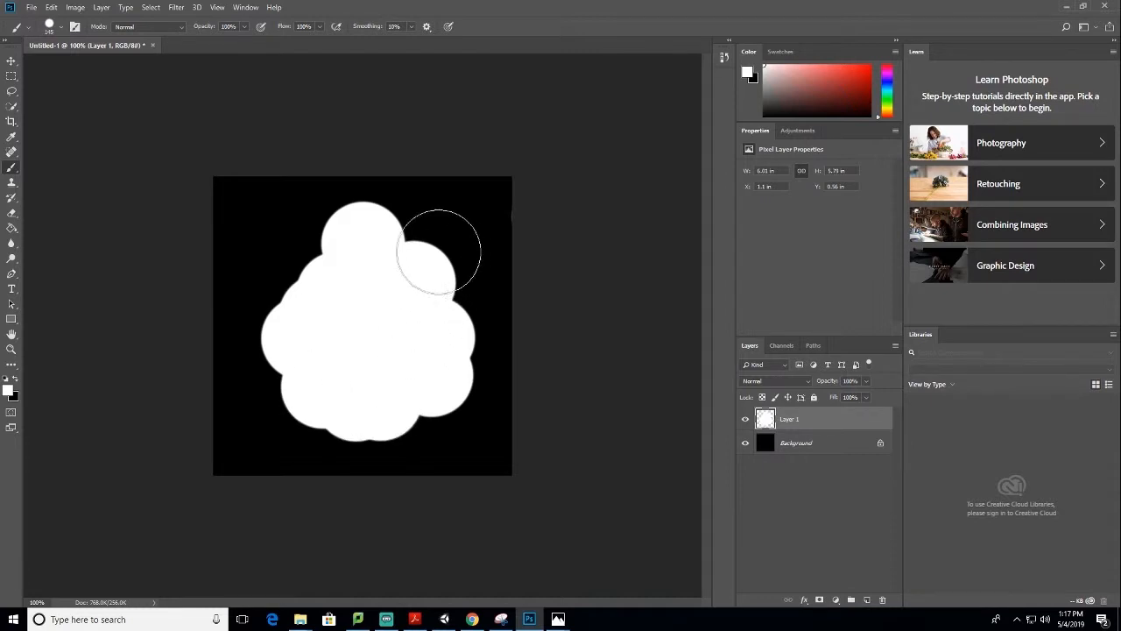
pyautogui.click(308, 278)
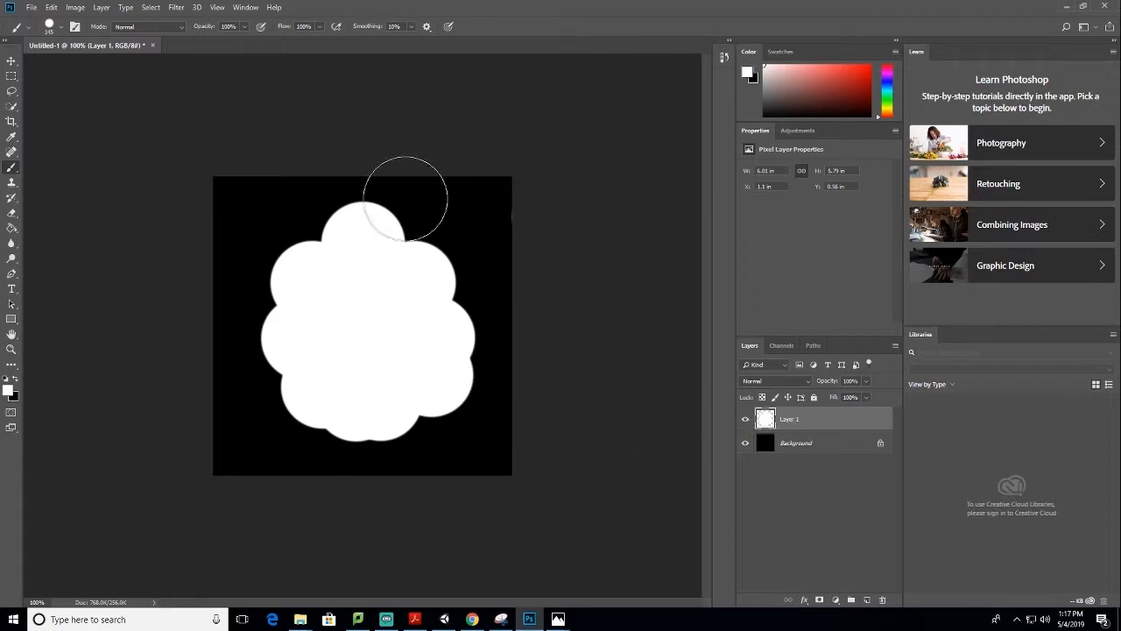
# Swap the hidden cloud layer for a new empty layer and check the Texture_01.png reference in Photos
pyautogui.click(745, 420)
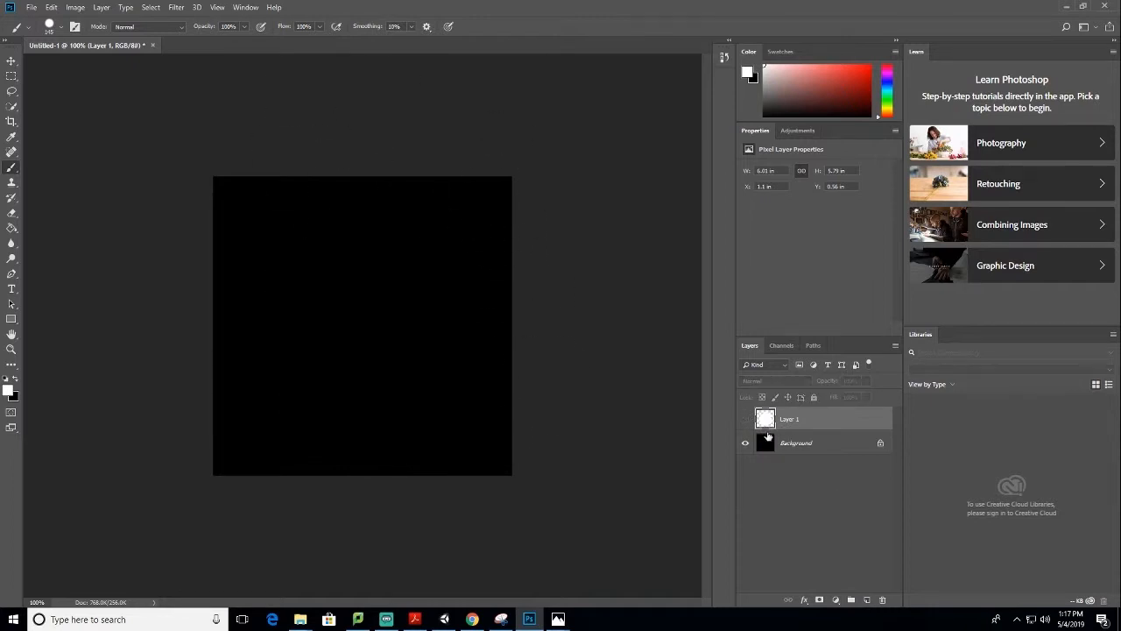
pyautogui.click(867, 601)
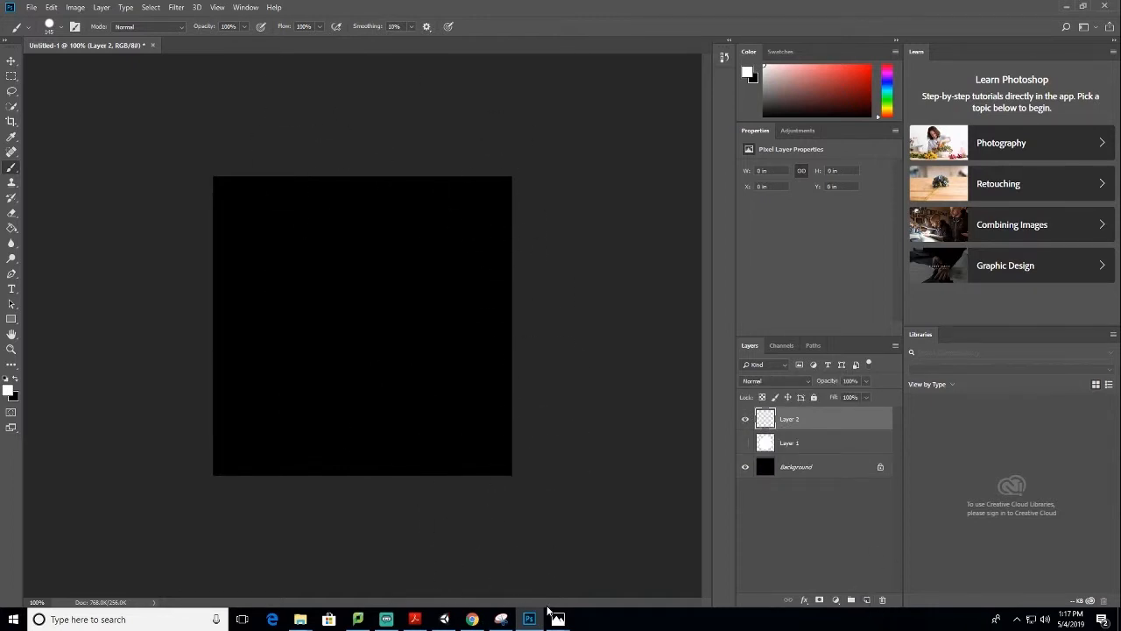
pyautogui.moveTo(558, 620)
pyautogui.click(556, 571)
pyautogui.press('Left')
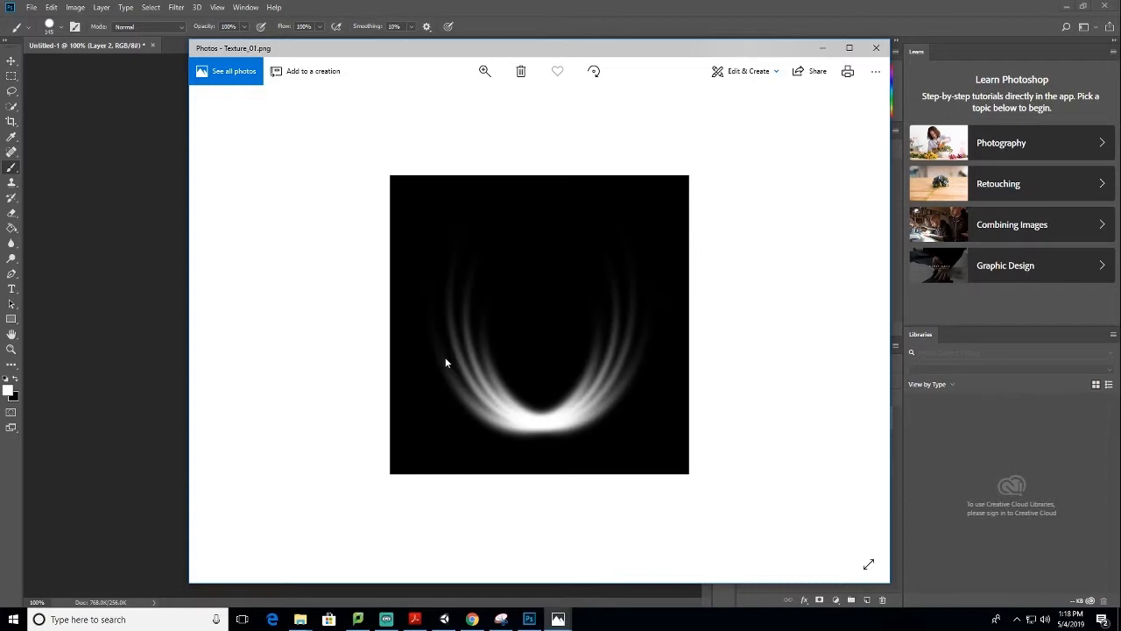
pyautogui.click(824, 48)
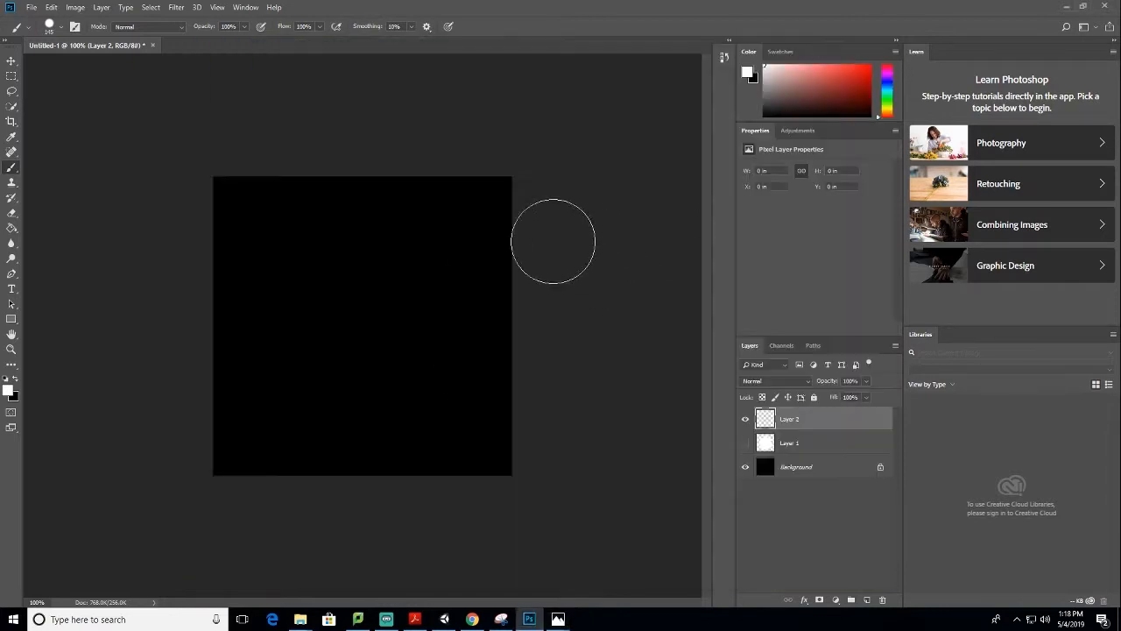
# Set the brush hardness to 0% and paint a single soft white dot near the middle of the new layer
pyautogui.rightClick(408, 292)
pyautogui.moveTo(504, 348); pyautogui.dragTo(468, 347)
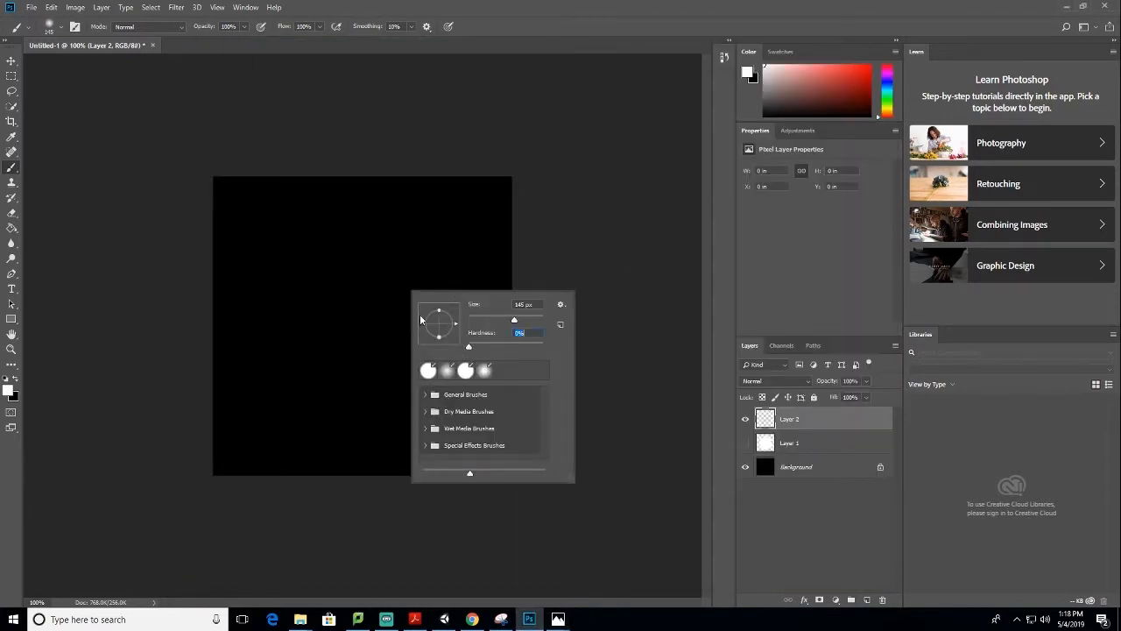
pyautogui.click(347, 298)
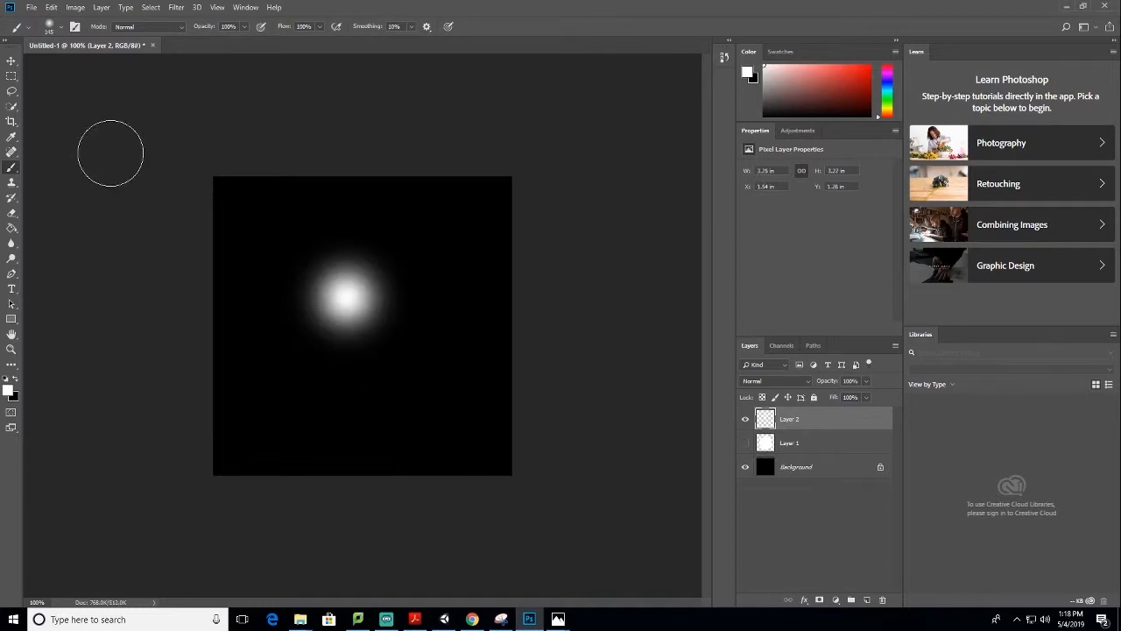
# Transform the soft dot into a thin horizontal streak, about 10% height and 171% width, centred on the canvas
pyautogui.click(11, 60)
pyautogui.hotkey('ctrl', 't')
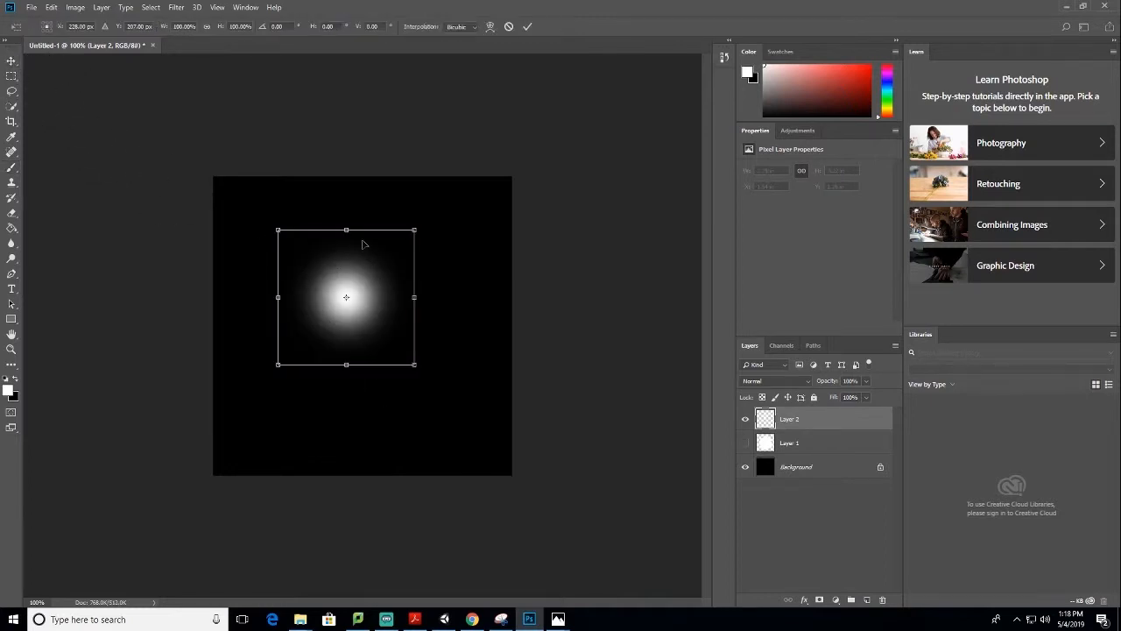
pyautogui.moveTo(346, 232); pyautogui.dragTo(347, 351)
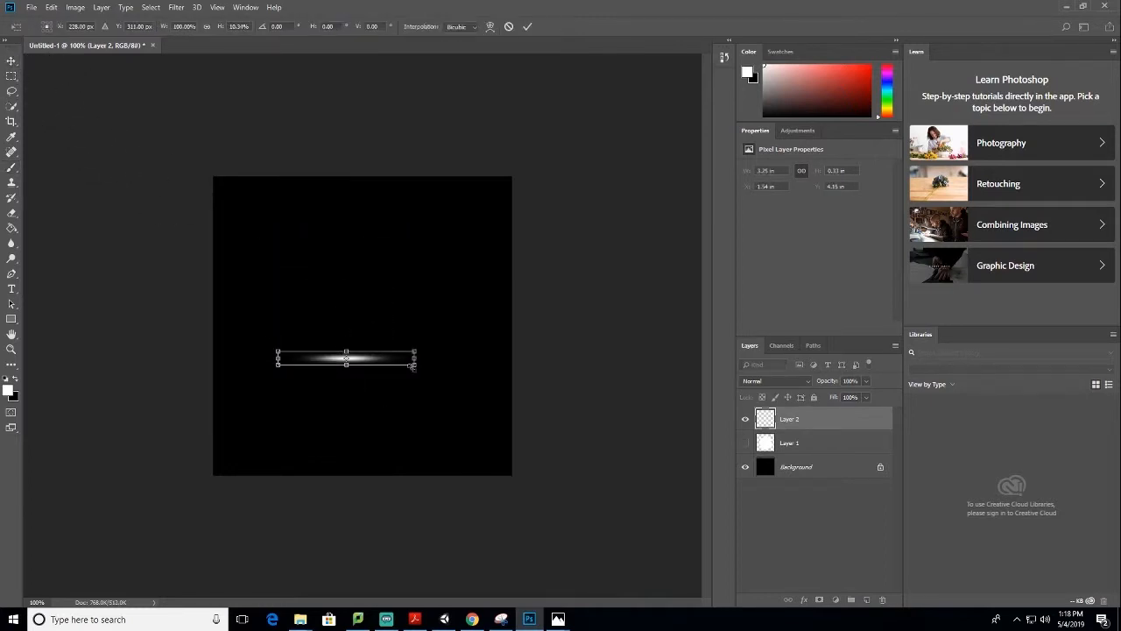
pyautogui.moveTo(417, 361); pyautogui.dragTo(512, 359)
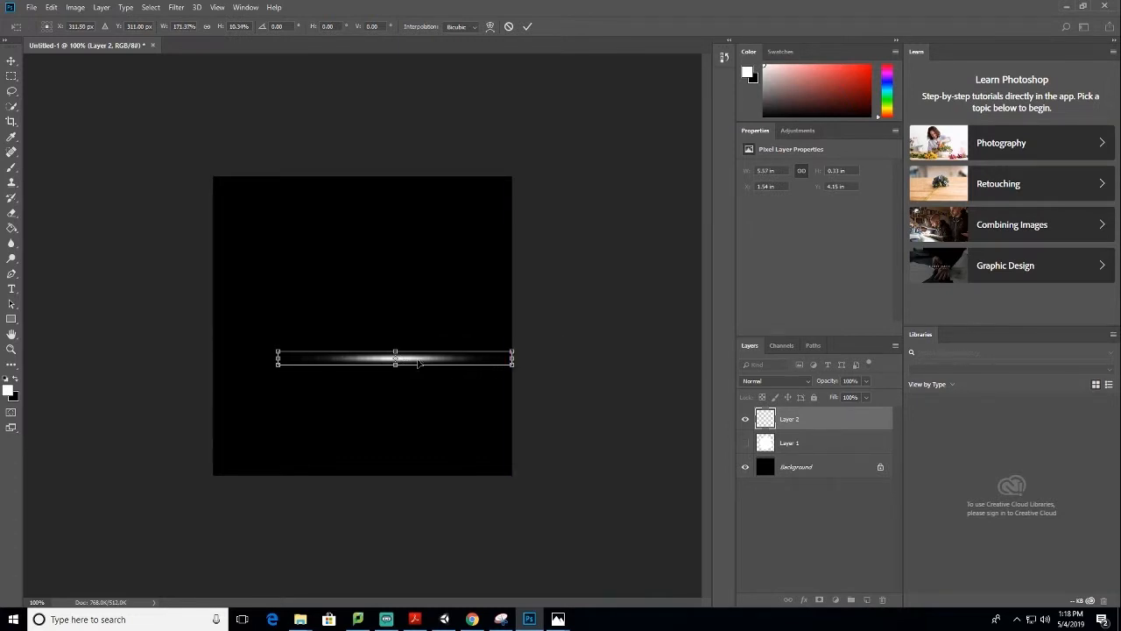
pyautogui.moveTo(419, 363)
pyautogui.mouseDown()
pyautogui.moveTo(383, 333)
pyautogui.moveTo(384, 309)
pyautogui.mouseUp()
pyautogui.press('Return')
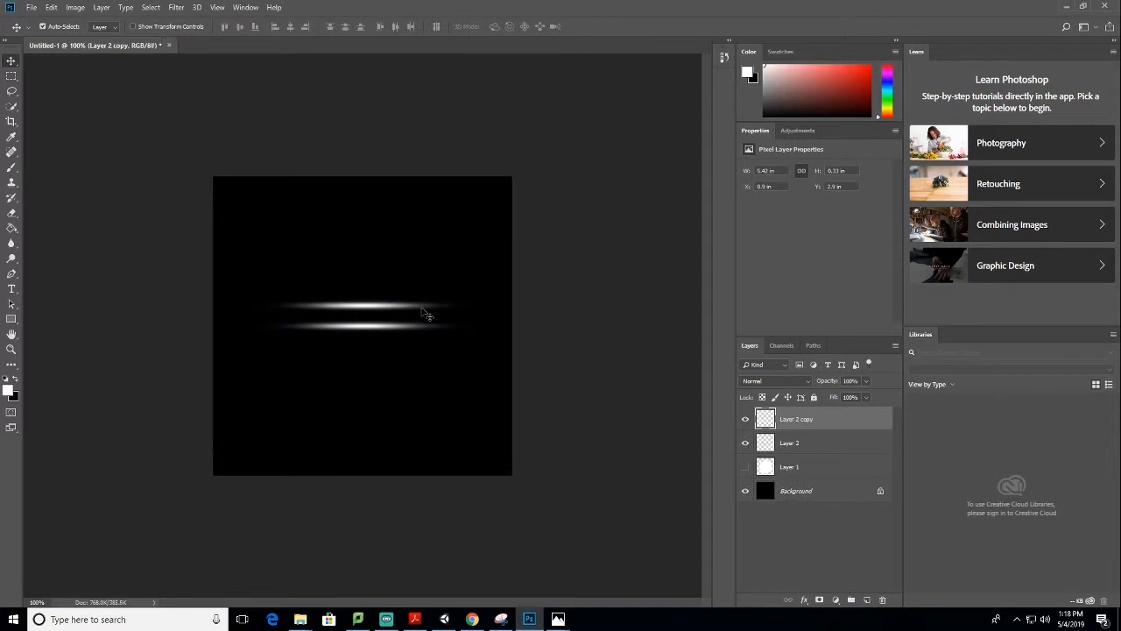
# Make two copies of the streak and rotate them in opposite directions so all three streaks cross at the canvas centre
pyautogui.hotkey('ctrl', 't')
pyautogui.moveTo(490, 296); pyautogui.dragTo(465, 231)
pyautogui.moveTo(385, 298); pyautogui.dragTo(402, 352)
pyautogui.press('Return')
pyautogui.hotkey('ctrl', 't')
pyautogui.moveTo(473, 289); pyautogui.dragTo(488, 406)
pyautogui.moveTo(393, 381); pyautogui.dragTo(381, 337)
pyautogui.press('Return')
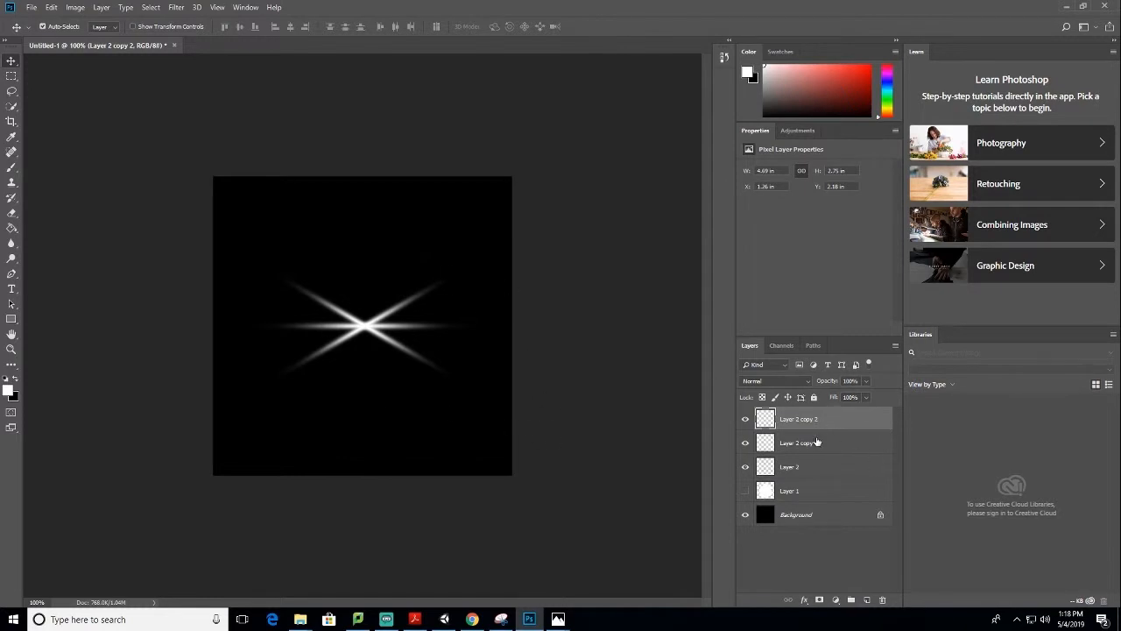
# Merge Layer 2 and its two streak copies into one layer
pyautogui.keyDown('shift'); pyautogui.click(793, 469); pyautogui.keyUp('shift')
pyautogui.rightClick(793, 470)
pyautogui.click(814, 459)
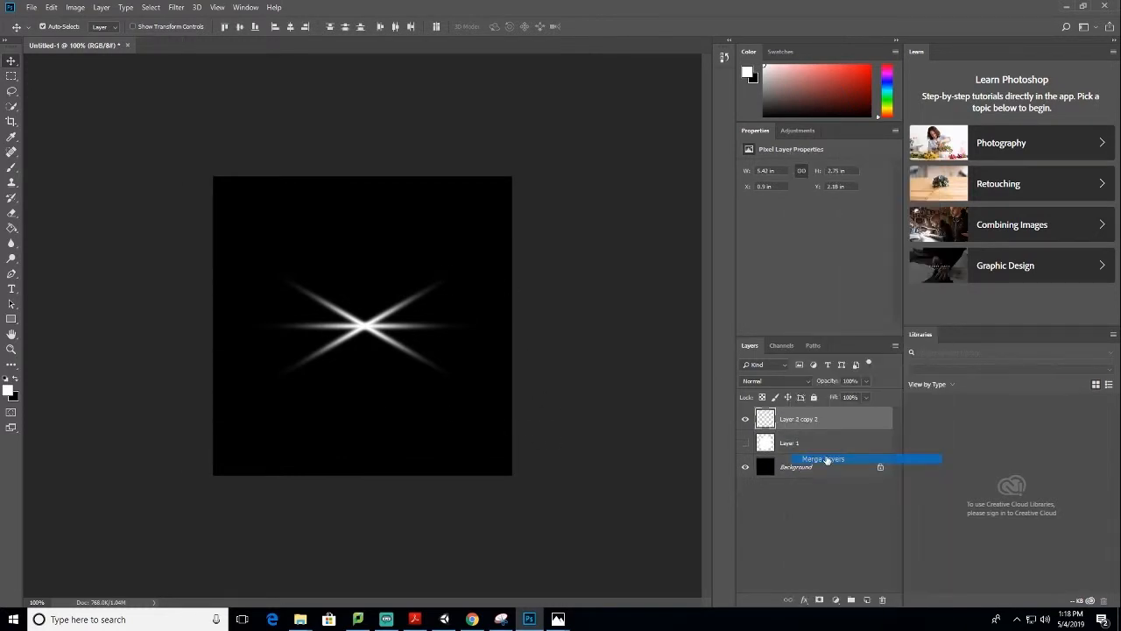
# Try the Polar Coordinates filter with Polar to Rectangular on the merged streak layer, and undo it
pyautogui.click(180, 8)
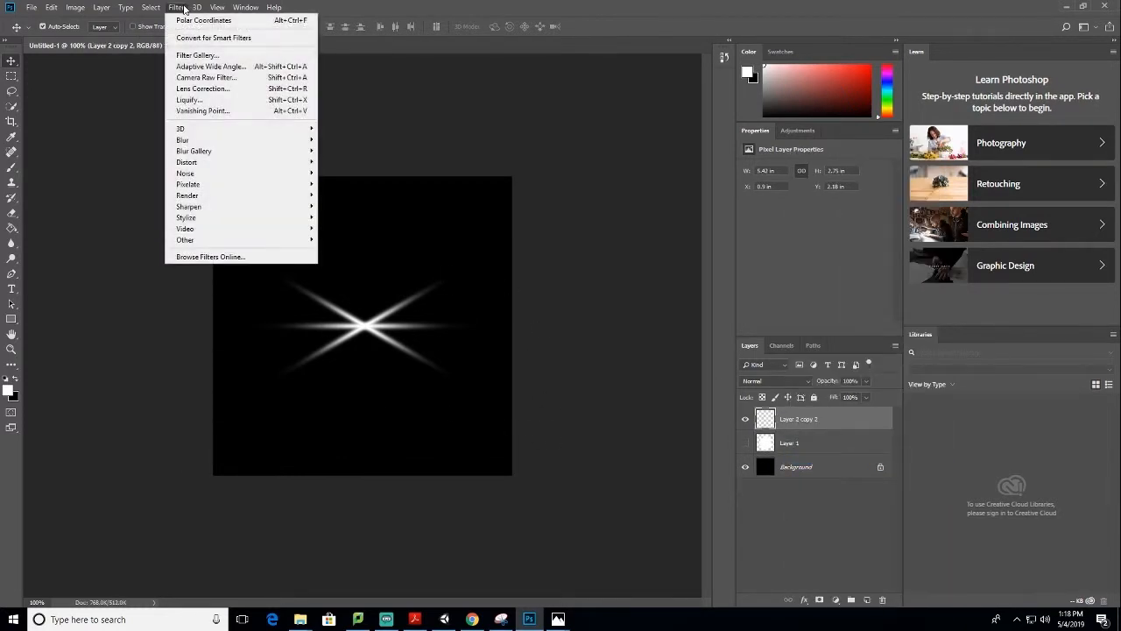
pyautogui.moveTo(226, 164)
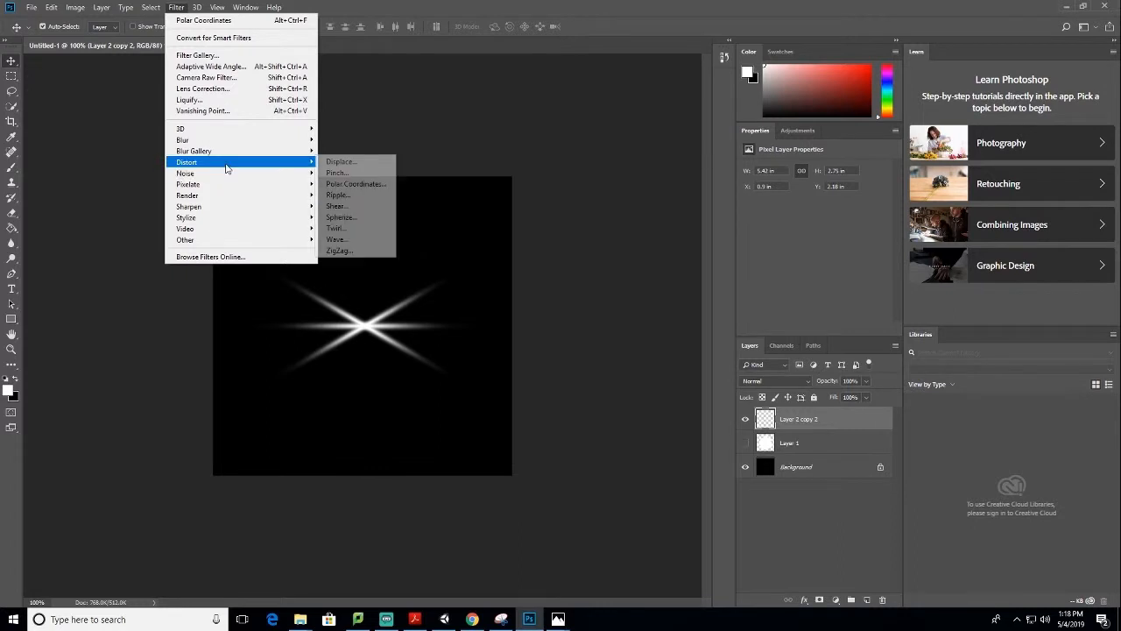
pyautogui.click(374, 186)
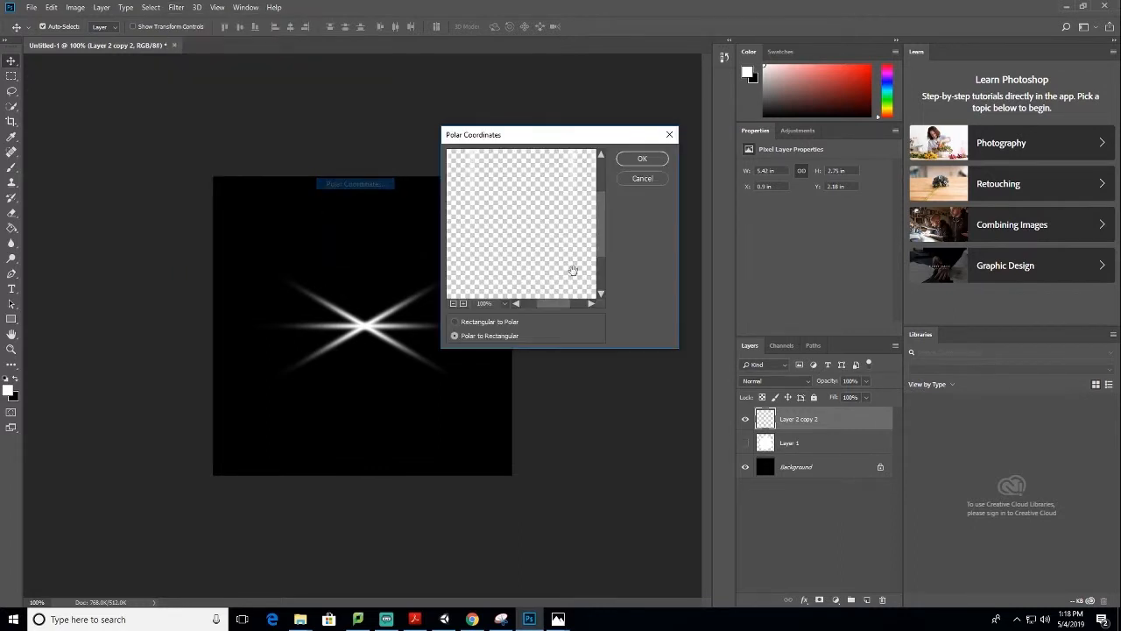
pyautogui.click(648, 161)
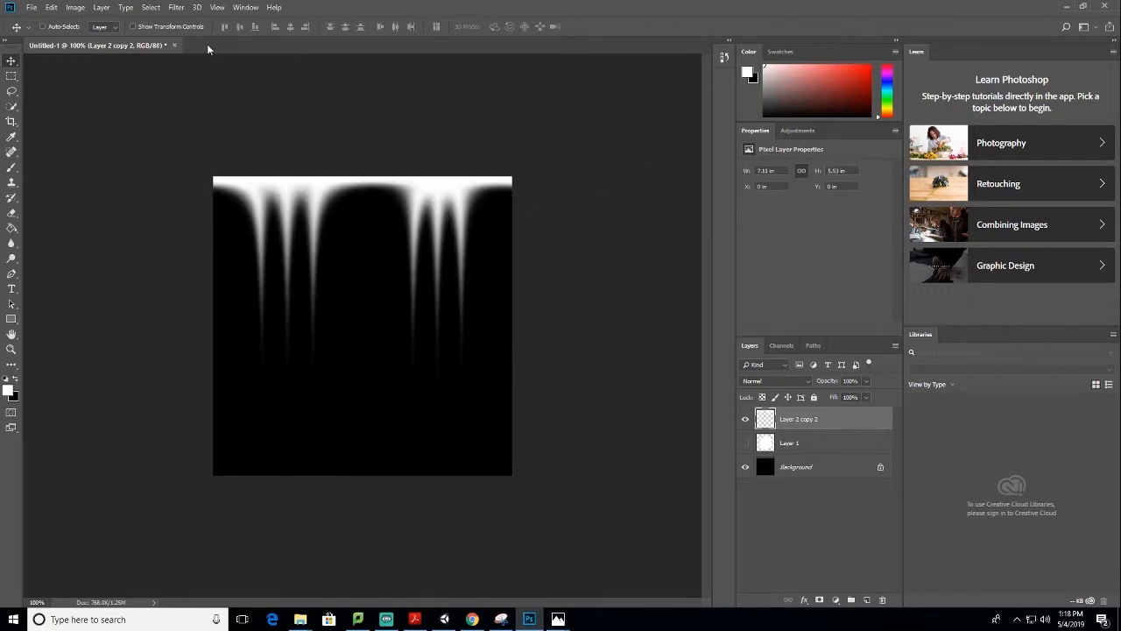
pyautogui.hotkey('ctrl', 'z')
# Apply the Polar Coordinates filter with Rectangular to Polar to the merged streaks and shift the resulting arcs slightly upward
pyautogui.click(176, 8)
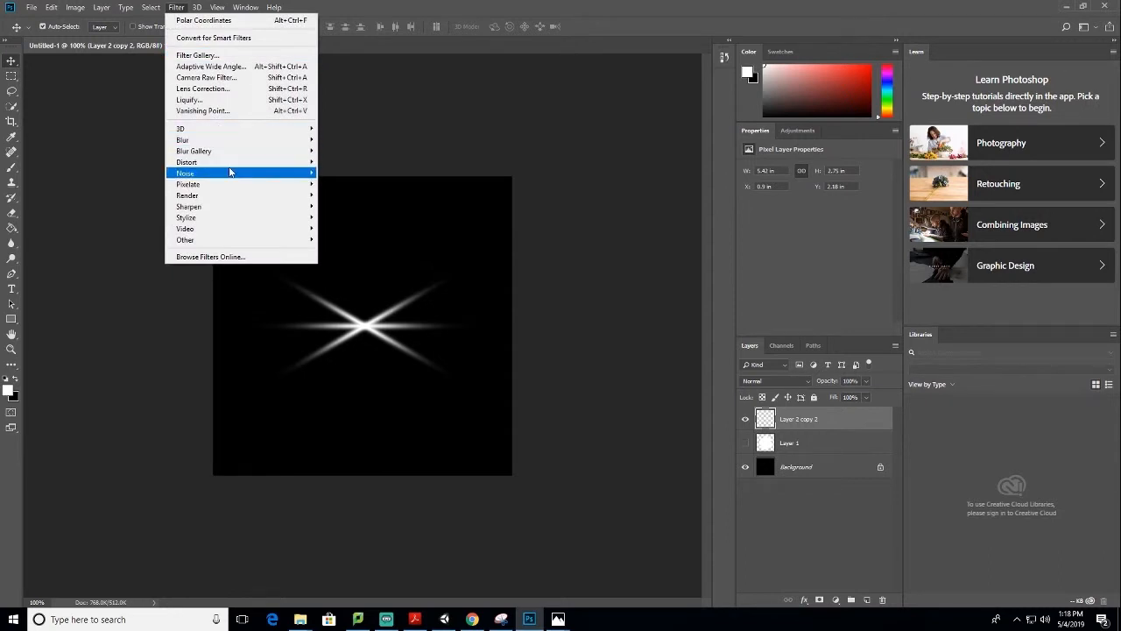
pyautogui.moveTo(233, 164)
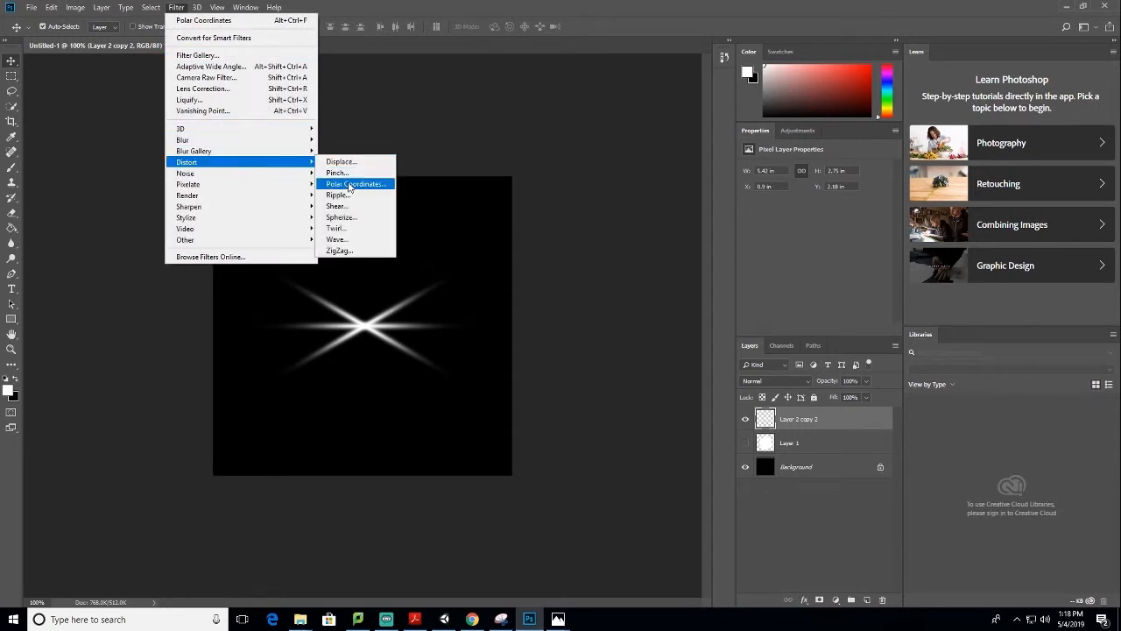
pyautogui.click(351, 186)
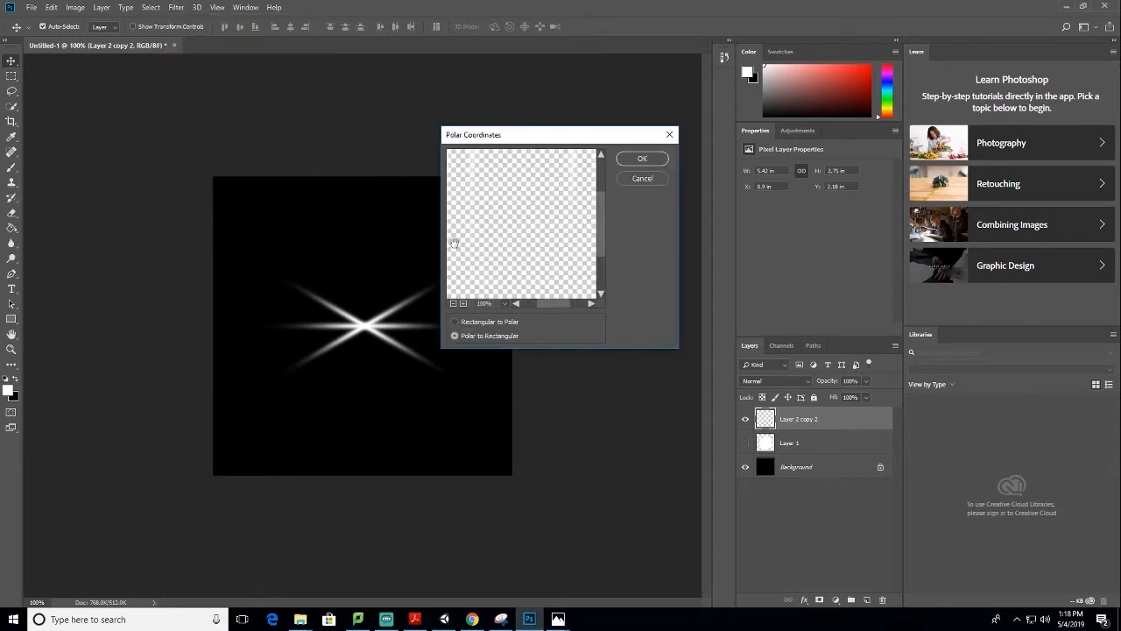
pyautogui.click(461, 324)
pyautogui.click(643, 158)
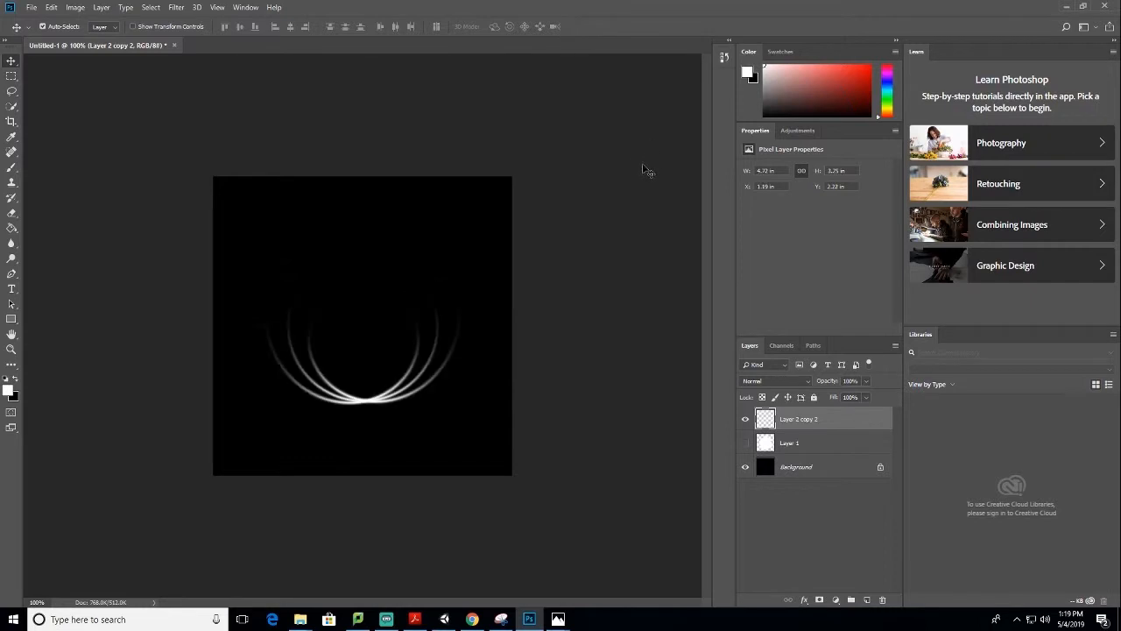
pyautogui.moveTo(398, 397)
pyautogui.mouseDown()
pyautogui.moveTo(410, 376)
pyautogui.moveTo(381, 383)
pyautogui.moveTo(395, 378)
pyautogui.mouseUp()
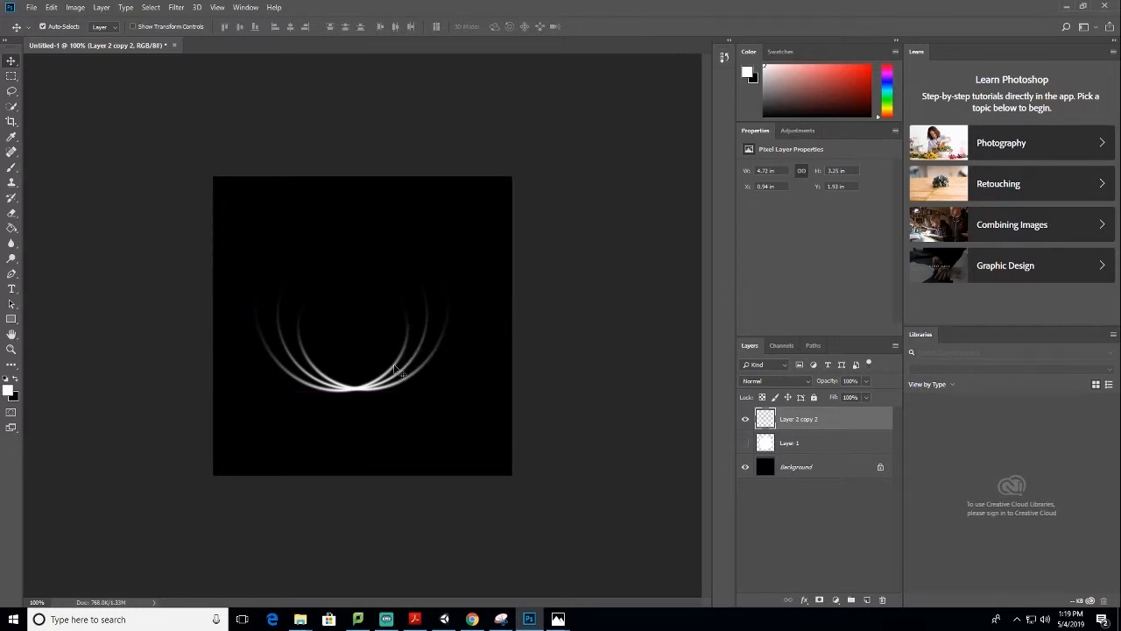
# Hide the arc layer Layer 2 copy 2 and add a new empty layer
pyautogui.click(746, 421)
pyautogui.click(866, 600)
# Switch to Photos to examine the reference image Texture_03.png, and return to the Photoshop document
pyautogui.moveTo(558, 619)
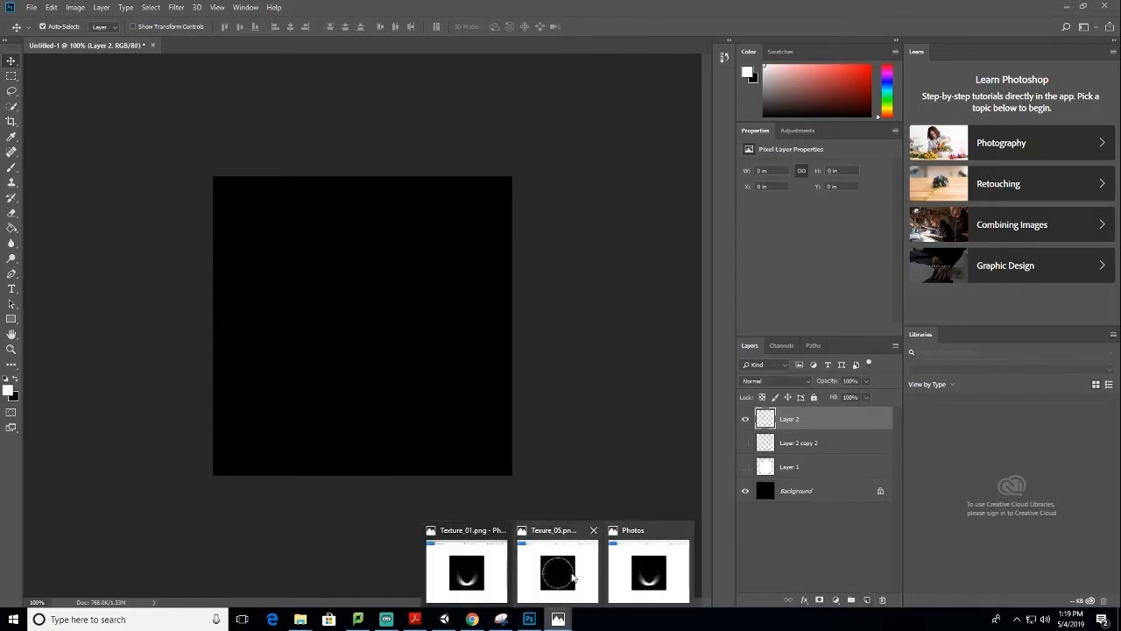
pyautogui.click(476, 566)
pyautogui.press('Right')
pyautogui.press('Right')
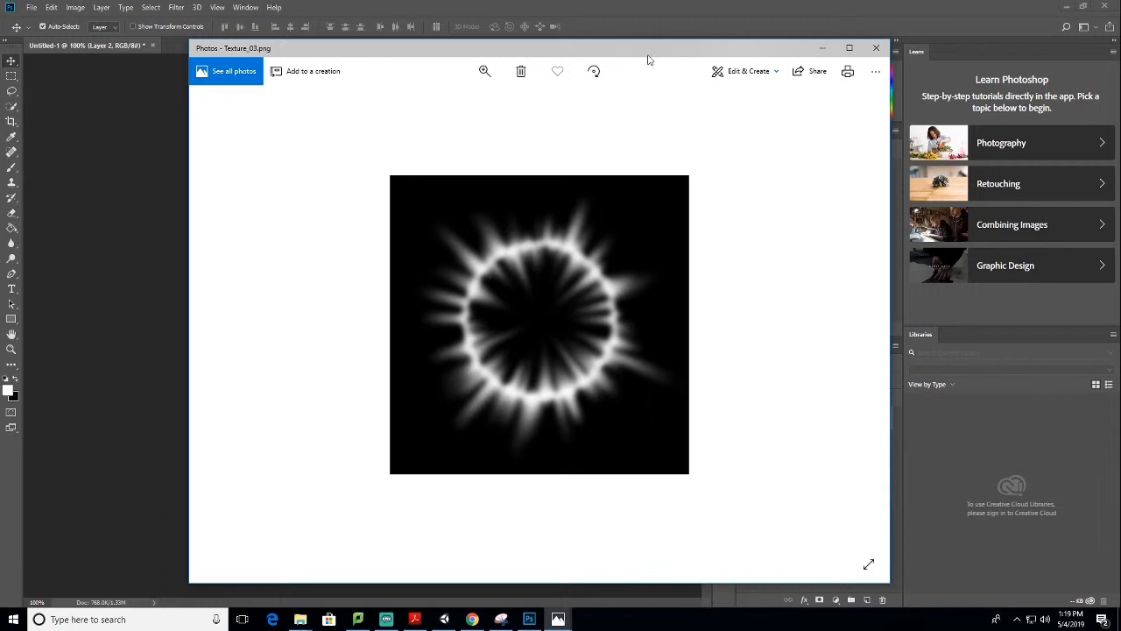
pyautogui.click(684, 9)
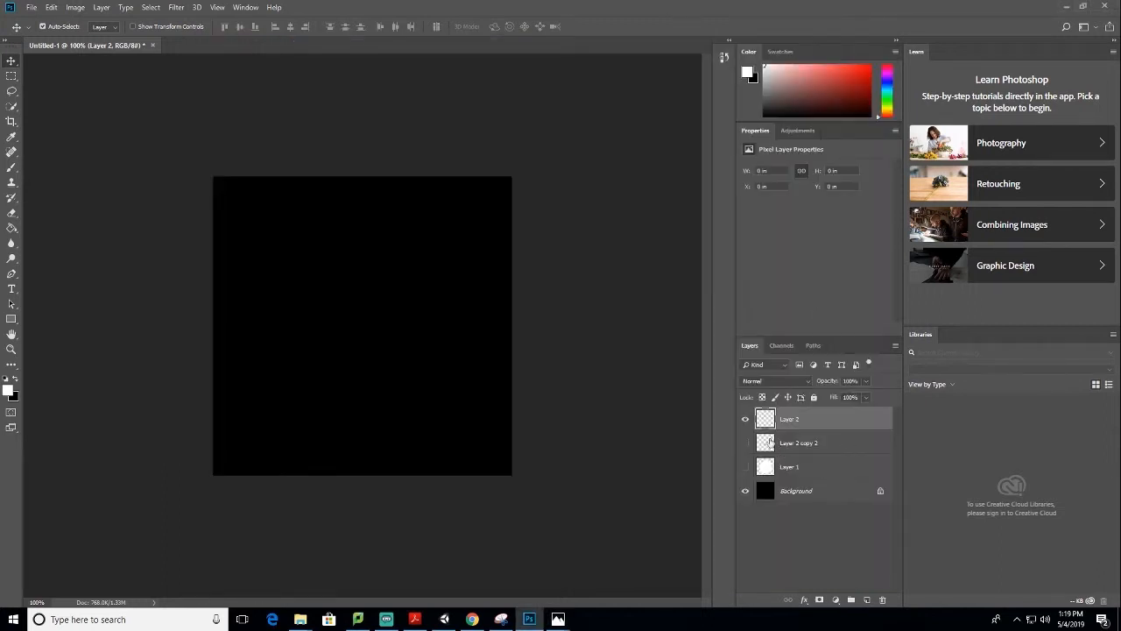
# Draw a vertical white rectangle about 152 by 568 px across the canvas's middle and rasterize its layer
pyautogui.moveTo(12, 319); pyautogui.dragTo(44, 321)
pyautogui.moveTo(321, 144); pyautogui.dragTo(410, 476)
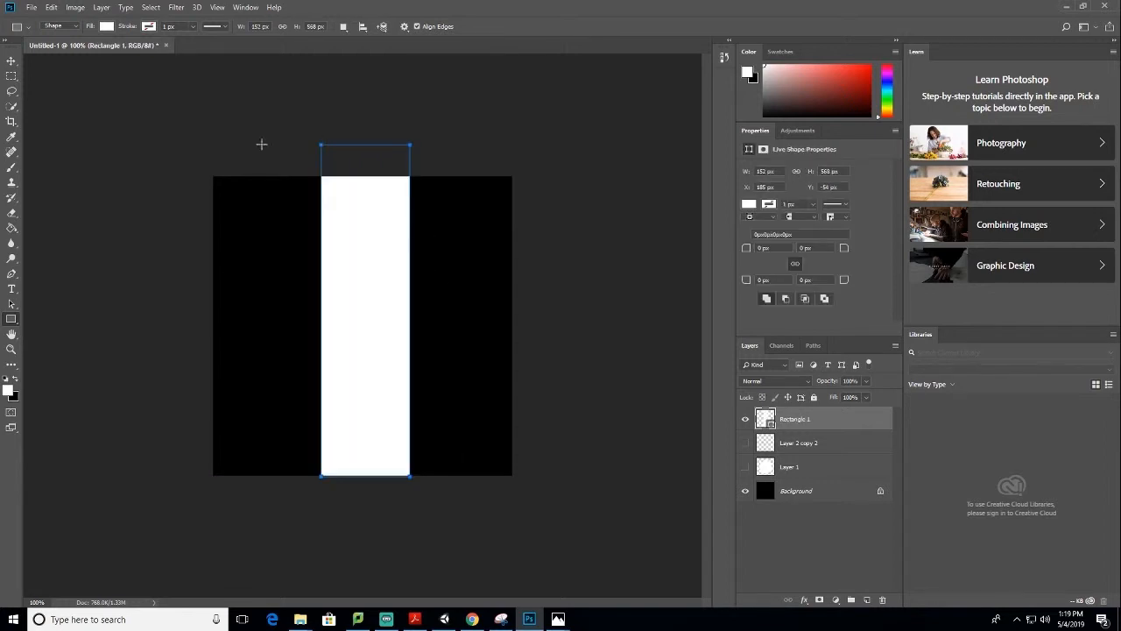
pyautogui.rightClick(828, 418)
pyautogui.click(870, 291)
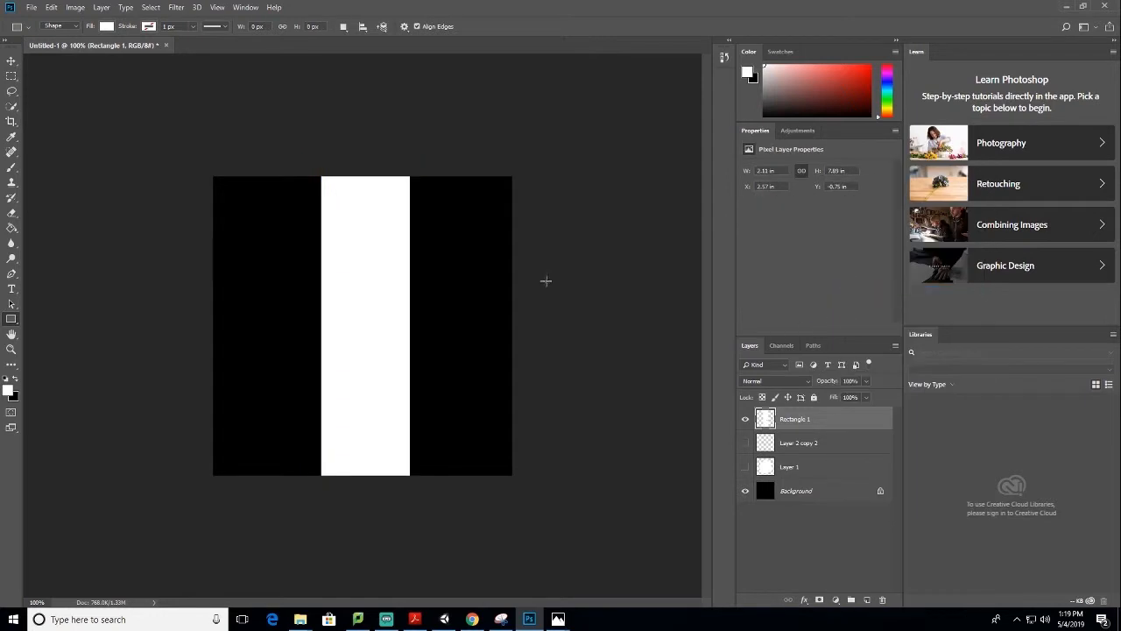
# Apply the Wind filter twice to the white rectangle, using the Wind method with direction From the Right
pyautogui.click(175, 9)
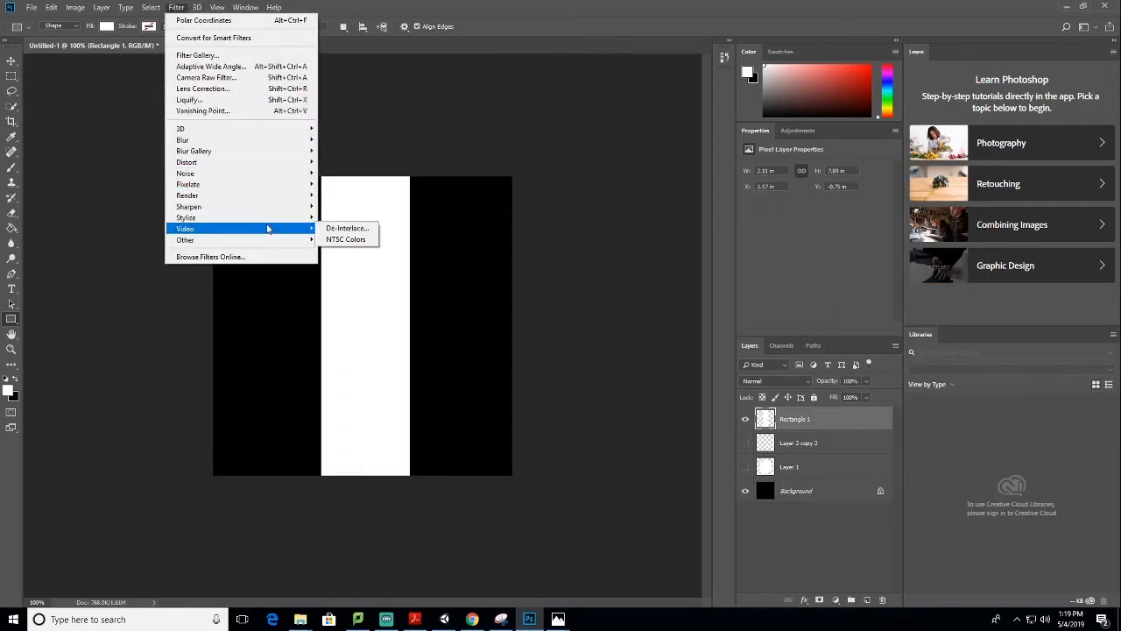
pyautogui.moveTo(289, 218)
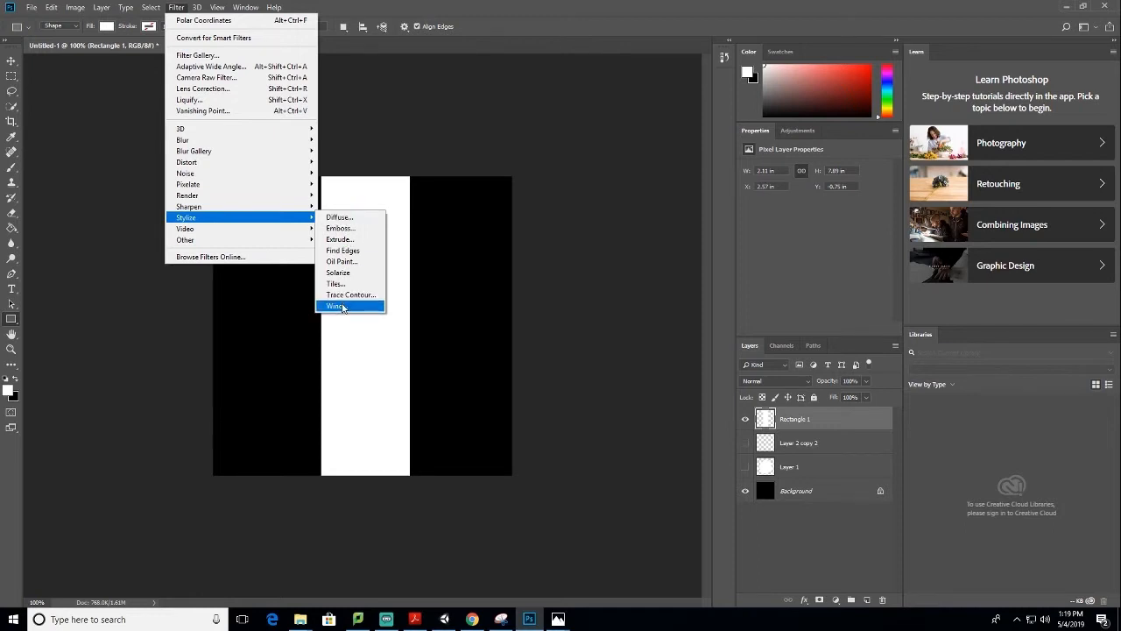
pyautogui.click(337, 306)
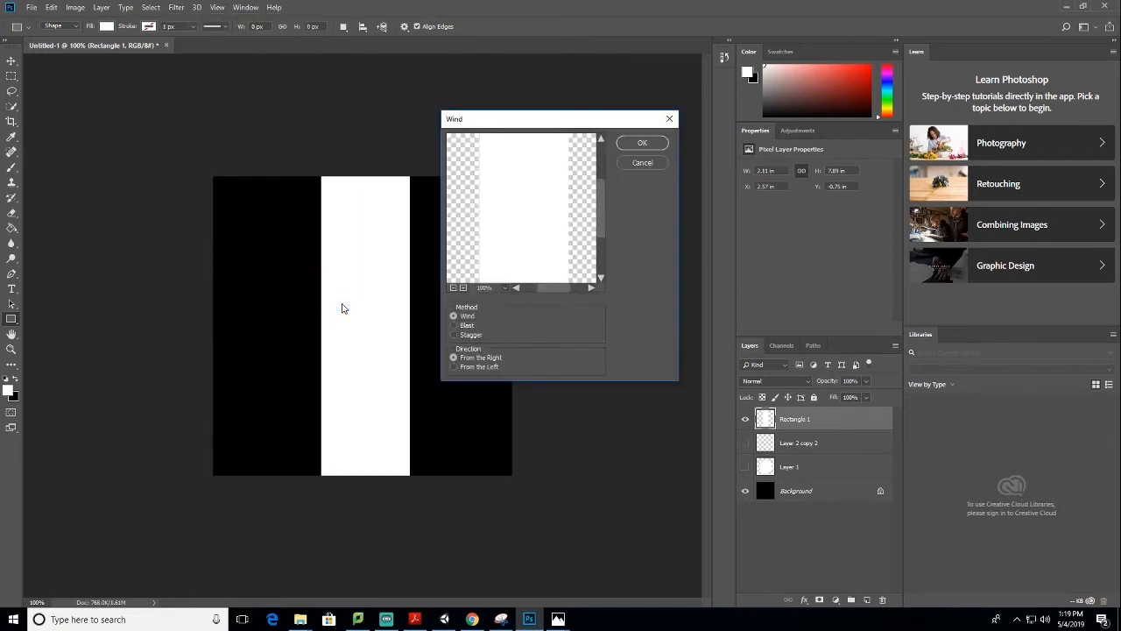
pyautogui.click(642, 143)
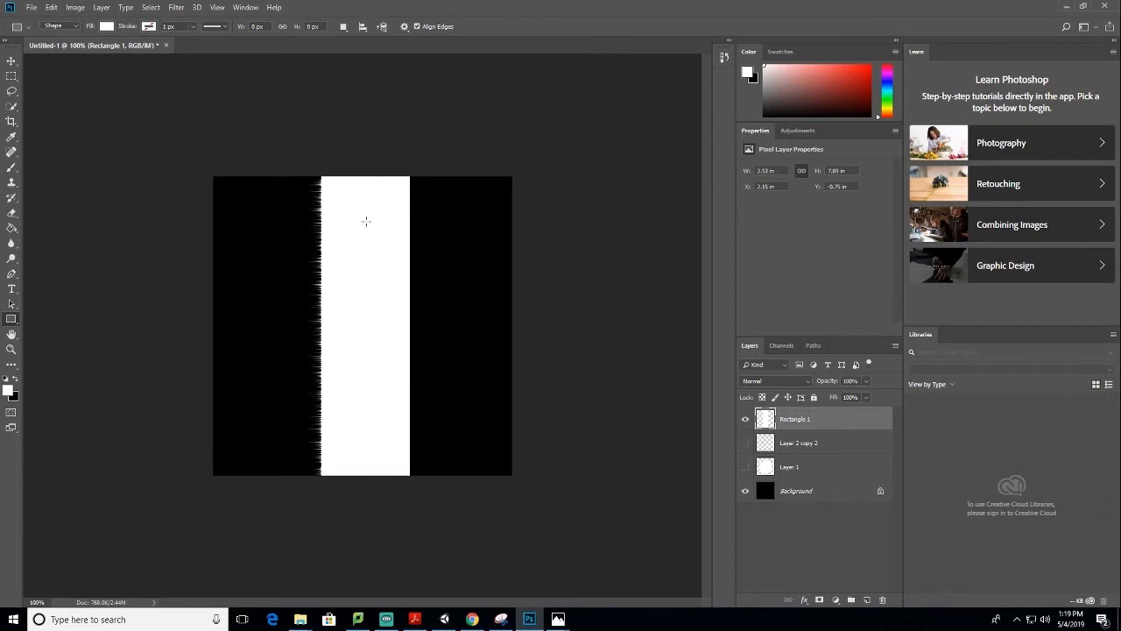
pyautogui.click(174, 9)
pyautogui.moveTo(272, 218)
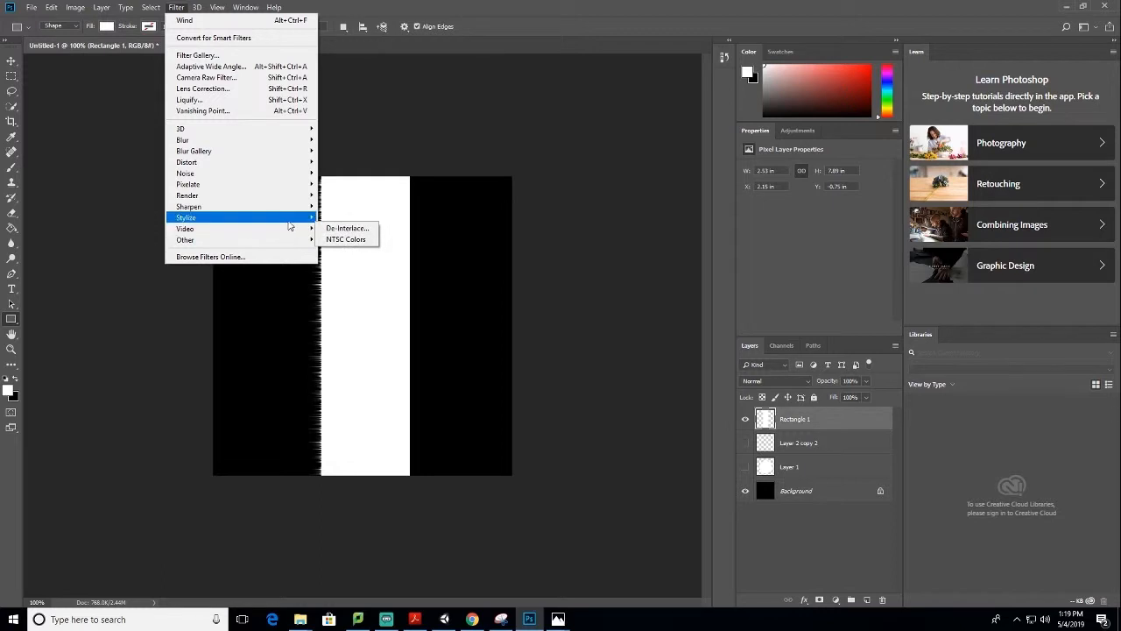
pyautogui.click(350, 305)
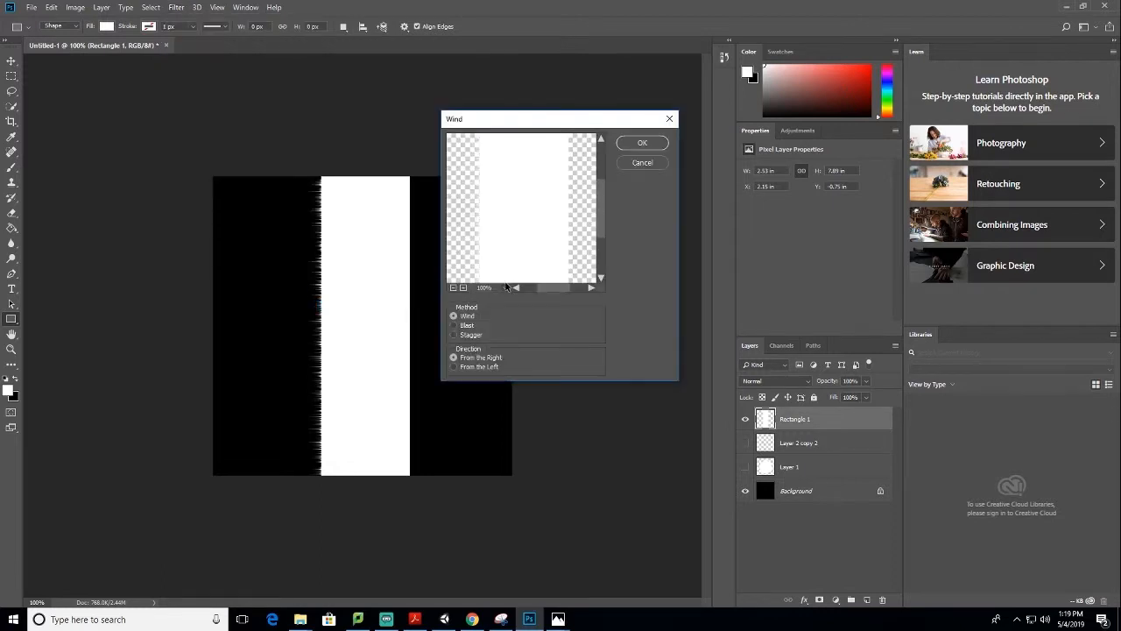
pyautogui.click(638, 145)
# Rotate the rectangle by -90° and move it up so only its streaked edge hangs from the canvas's upper edge
pyautogui.press('v')
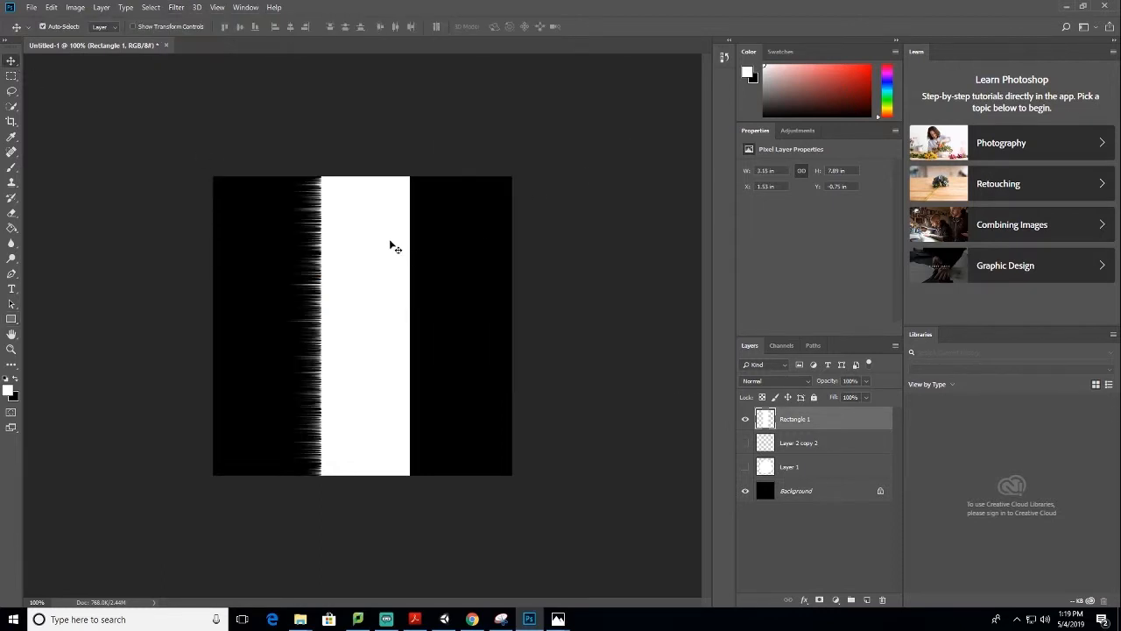
pyautogui.hotkey('ctrl', 't')
pyautogui.moveTo(453, 155); pyautogui.dragTo(183, 183)
pyautogui.moveTo(421, 232); pyautogui.dragTo(419, 150)
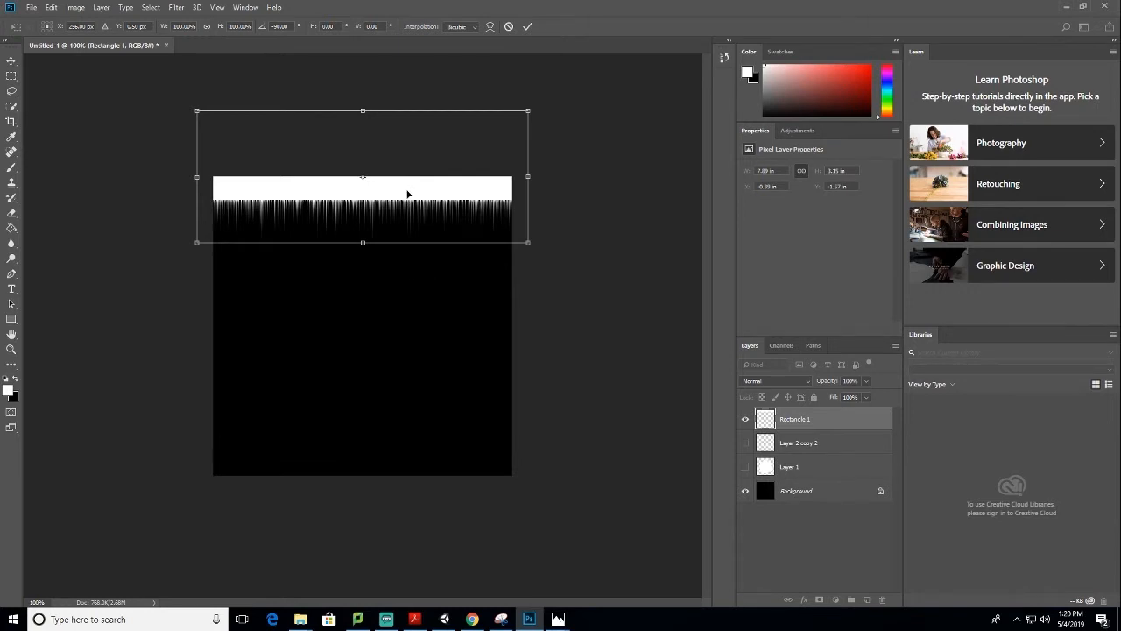
pyautogui.moveTo(407, 194); pyautogui.dragTo(409, 176)
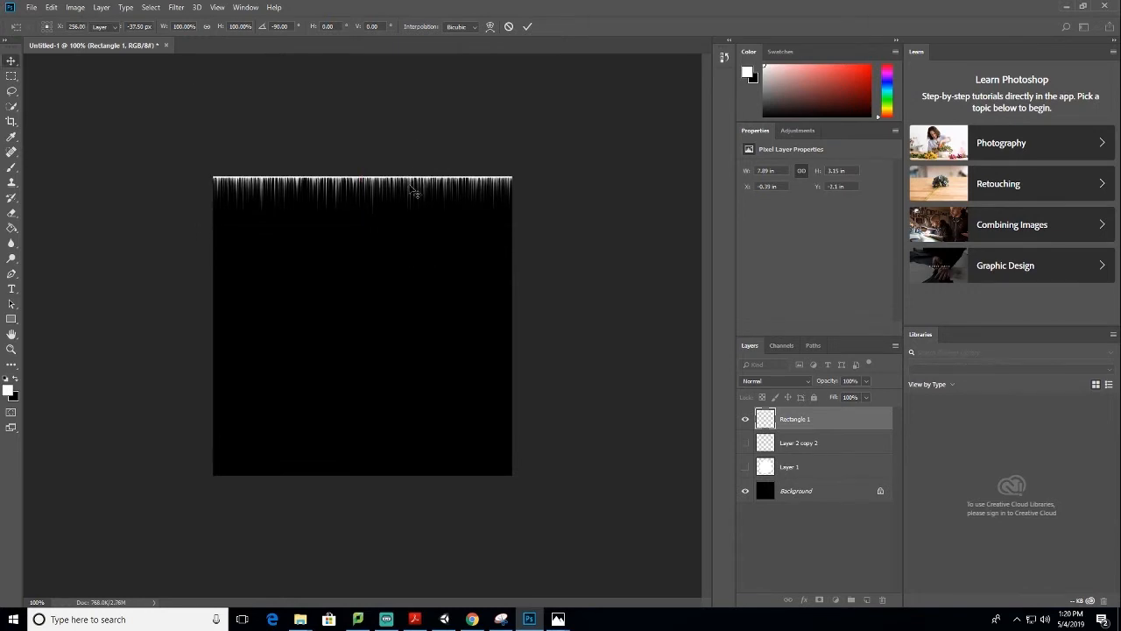
pyautogui.press('Return')
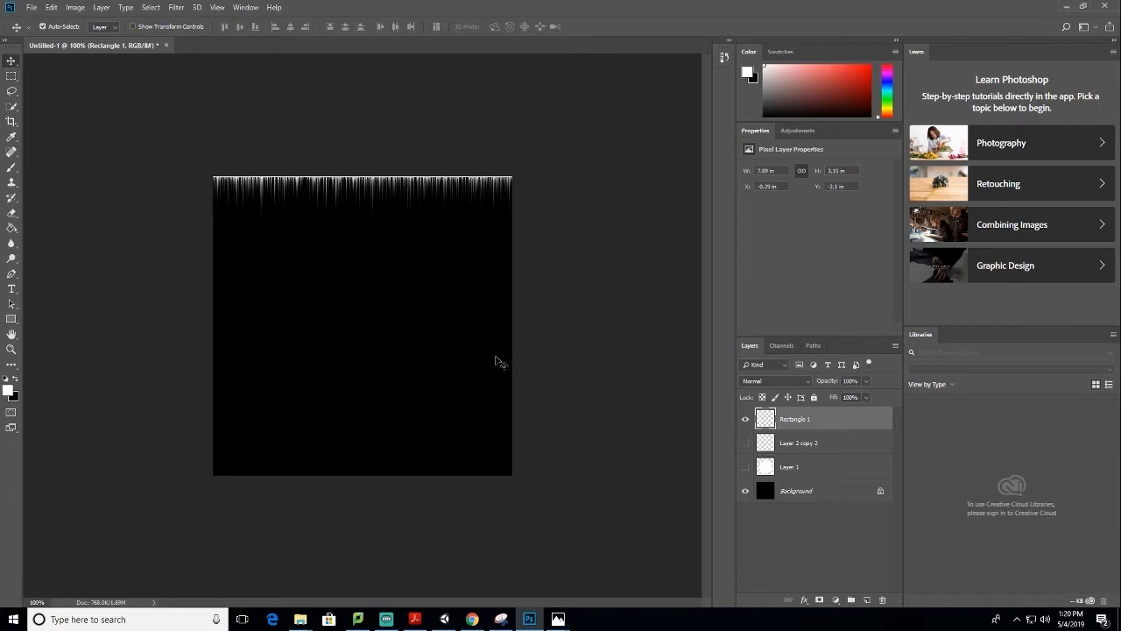
# Select the whole canvas and paste a copy of the visible streaked strip onto a new layer
pyautogui.click(11, 76)
pyautogui.moveTo(150, 130); pyautogui.dragTo(601, 513)
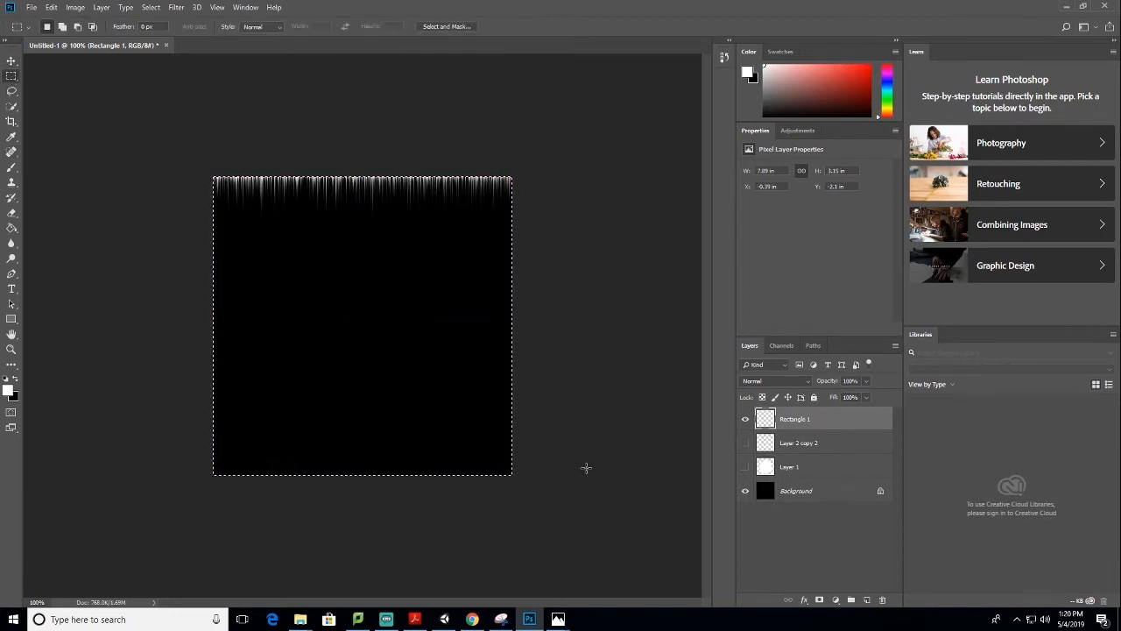
pyautogui.click(866, 600)
pyautogui.hotkey('ctrl', 'v')
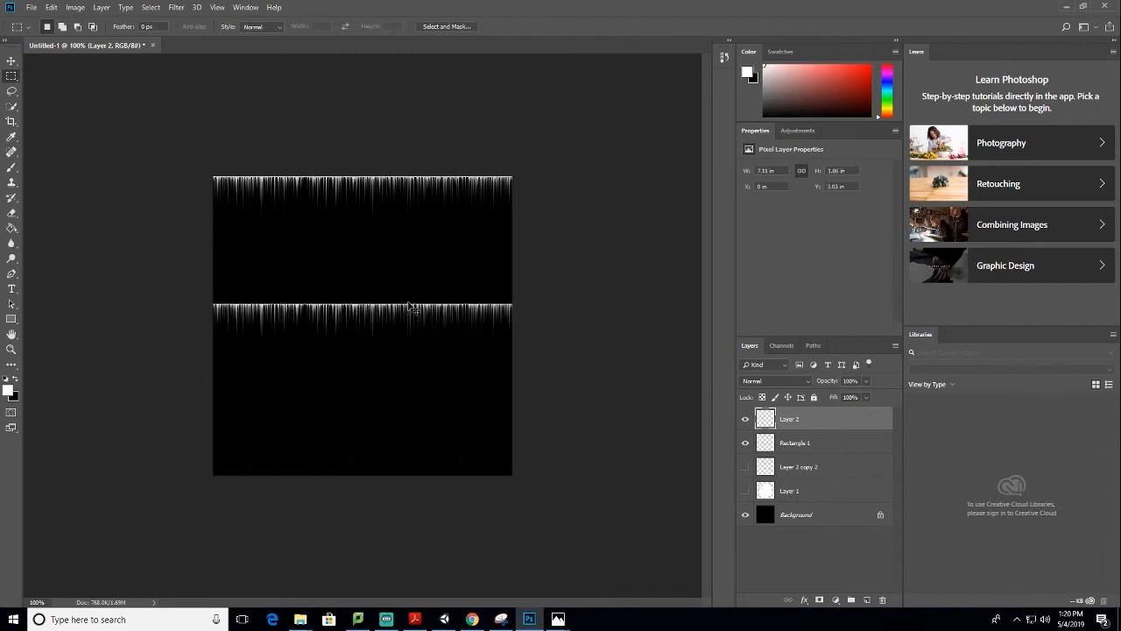
# Try moving the original Rectangle 1 strip down the canvas, and undo the move
pyautogui.click(13, 61)
pyautogui.moveTo(356, 180); pyautogui.dragTo(362, 260)
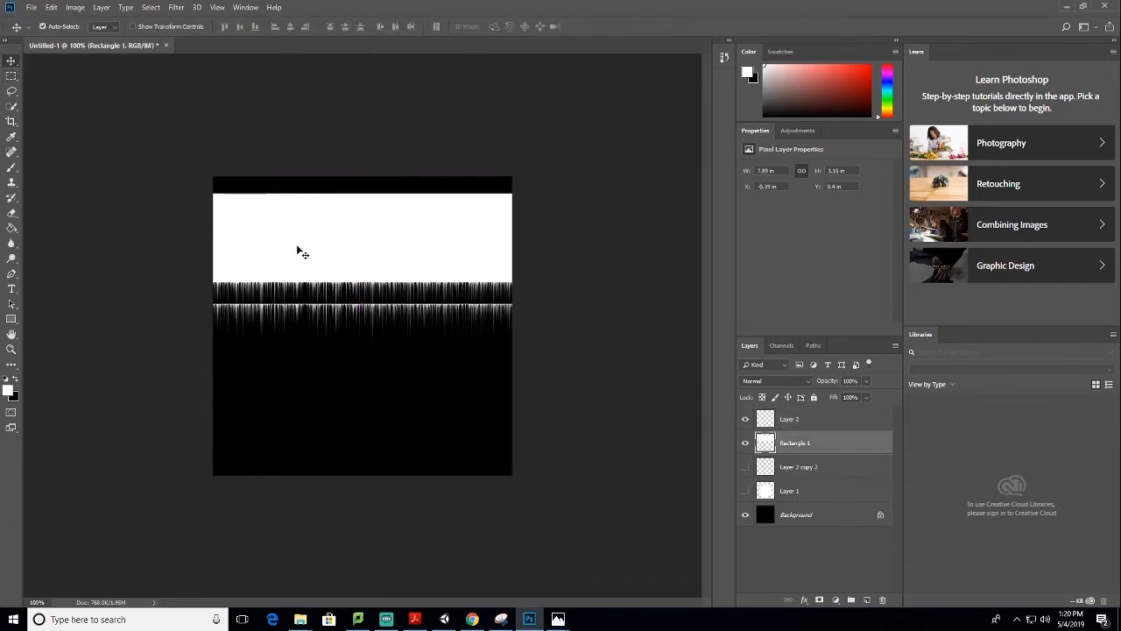
pyautogui.hotkey('ctrl', 'z')
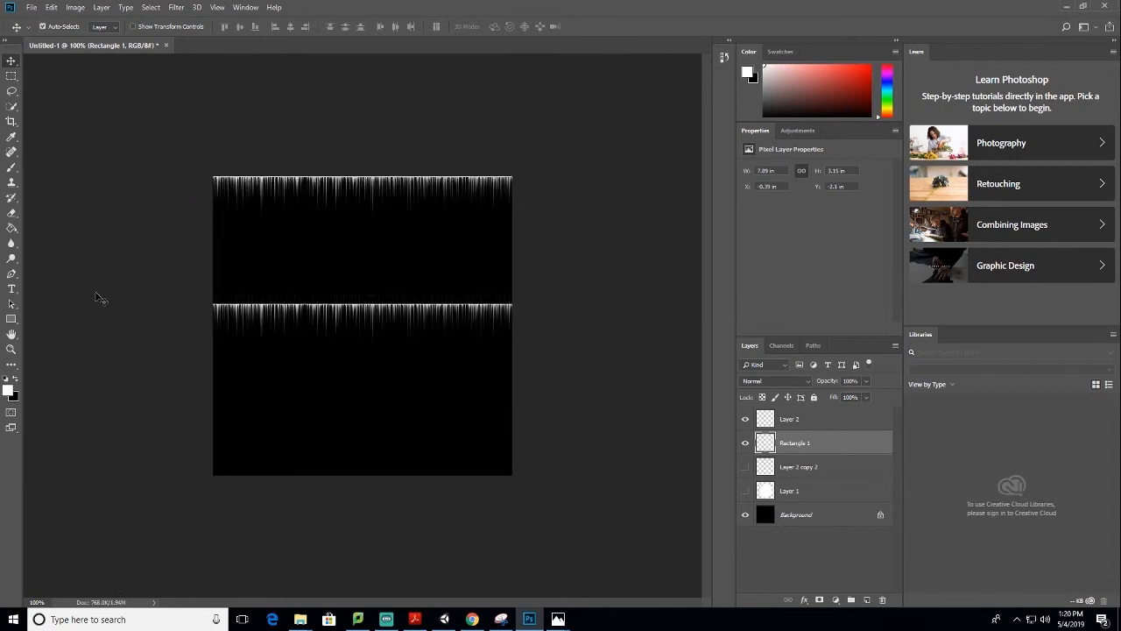
# Hide the Rectangle 1 layer and make the pasted strip on Layer 2 the active layer
pyautogui.click(746, 445)
pyautogui.click(746, 445)
pyautogui.click(746, 445)
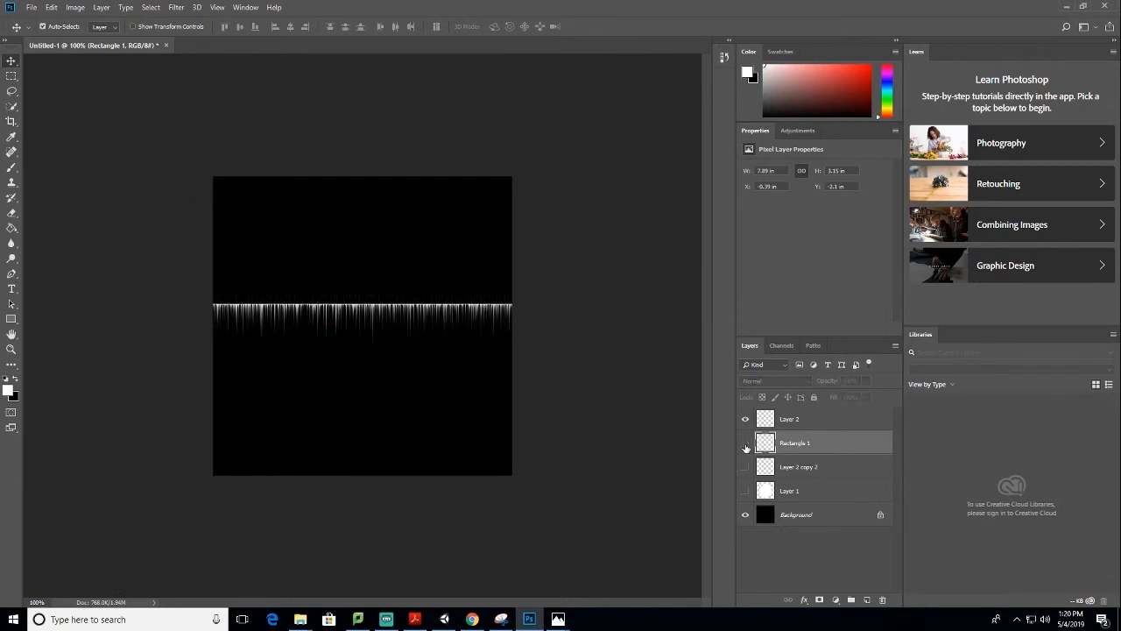
pyautogui.click(785, 421)
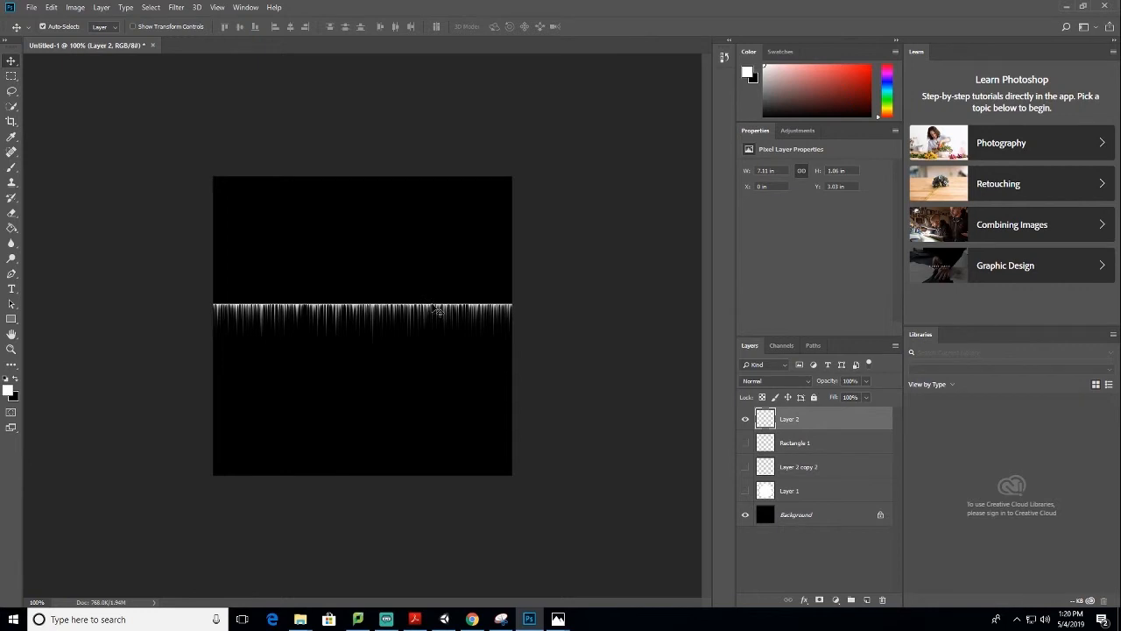
# Centre the pasted strip and place a copy rotated 180° against it so the streaks point both up and down
pyautogui.moveTo(438, 309); pyautogui.dragTo(434, 327)
pyautogui.hotkey('ctrl', 't')
pyautogui.moveTo(494, 268); pyautogui.dragTo(198, 385)
pyautogui.moveTo(451, 350); pyautogui.dragTo(450, 330)
pyautogui.press('Return')
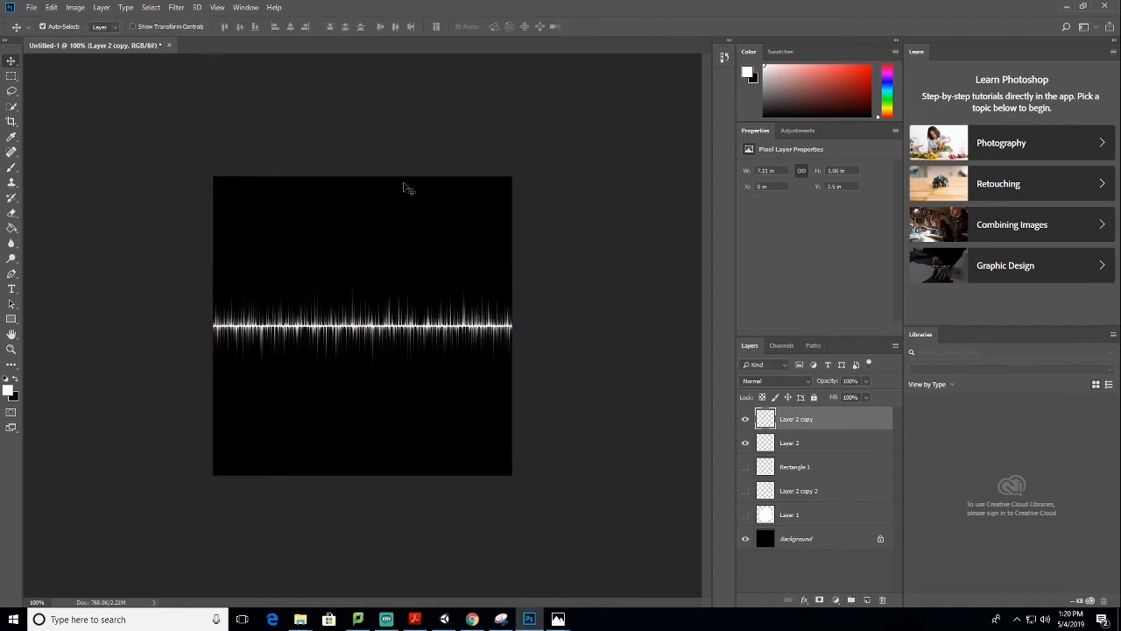
# Merge Layer 2 and Layer 2 copy into one layer
pyautogui.keyDown('shift'); pyautogui.click(788, 443); pyautogui.keyUp('shift')
pyautogui.rightClick(785, 442)
pyautogui.click(841, 457)
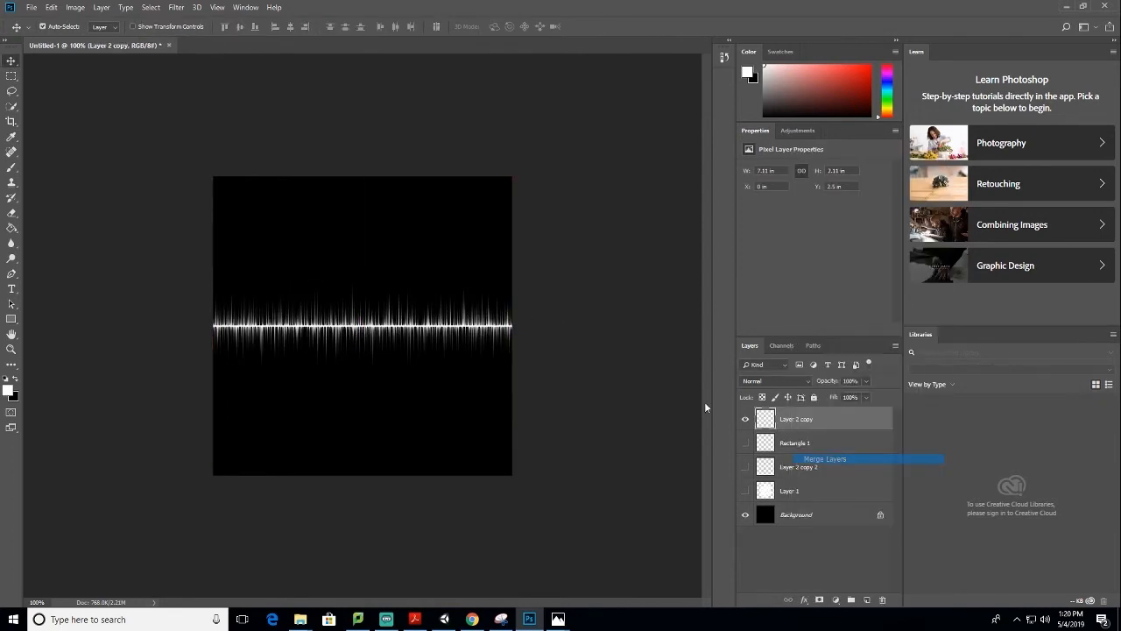
# Apply the Polar Coordinates filter with Rectangular to Polar to bend the merged strip into a spiky ring
pyautogui.click(176, 7)
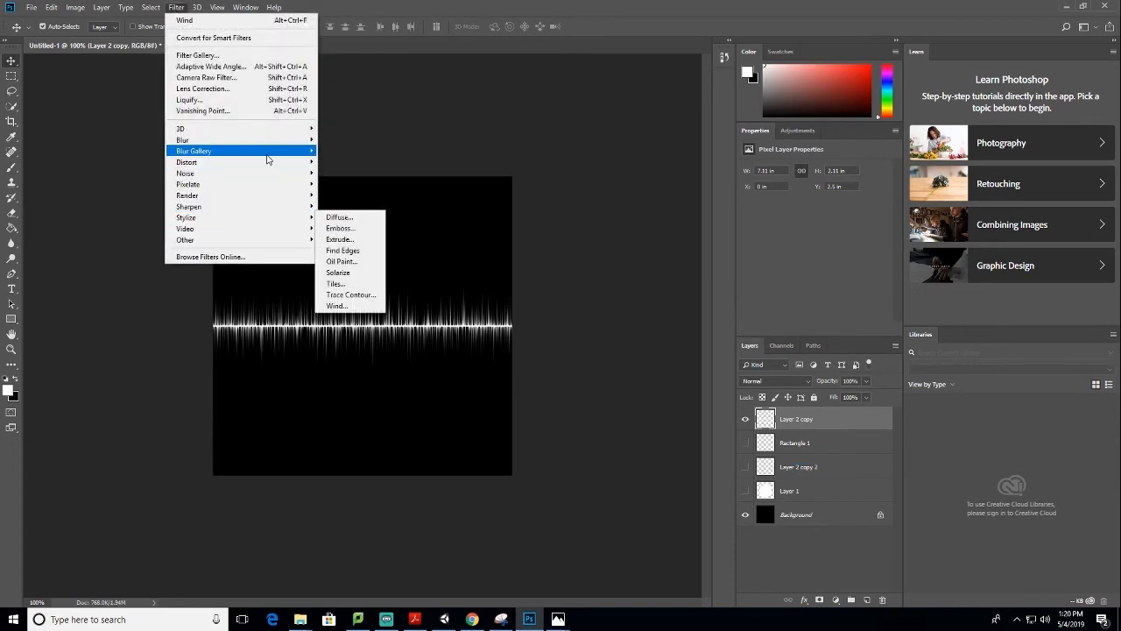
pyautogui.moveTo(268, 159)
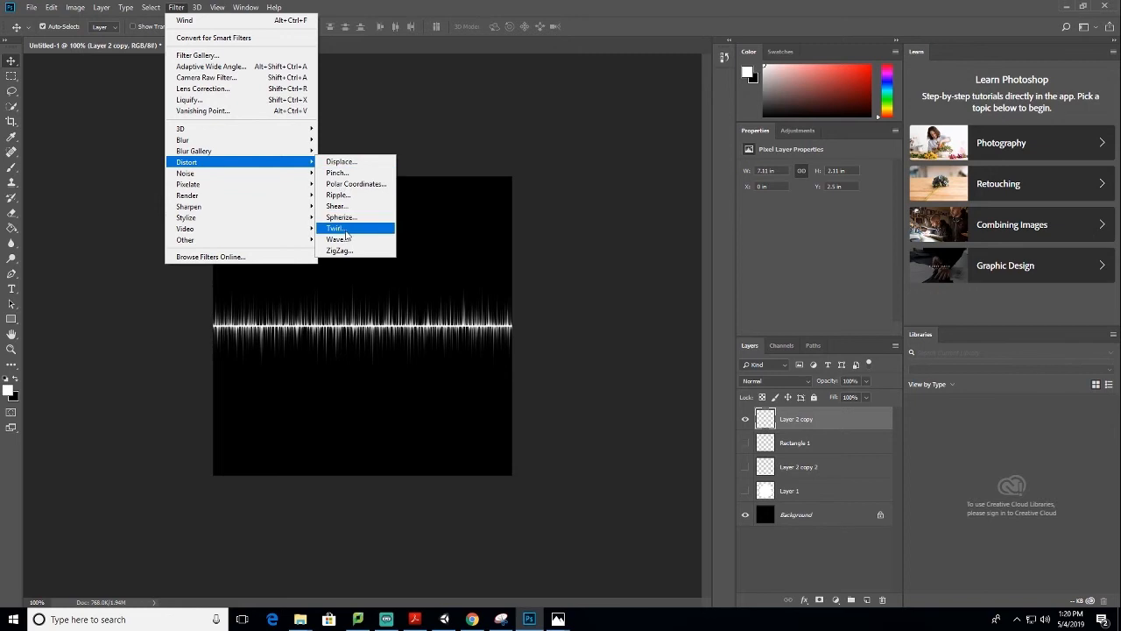
pyautogui.click(364, 184)
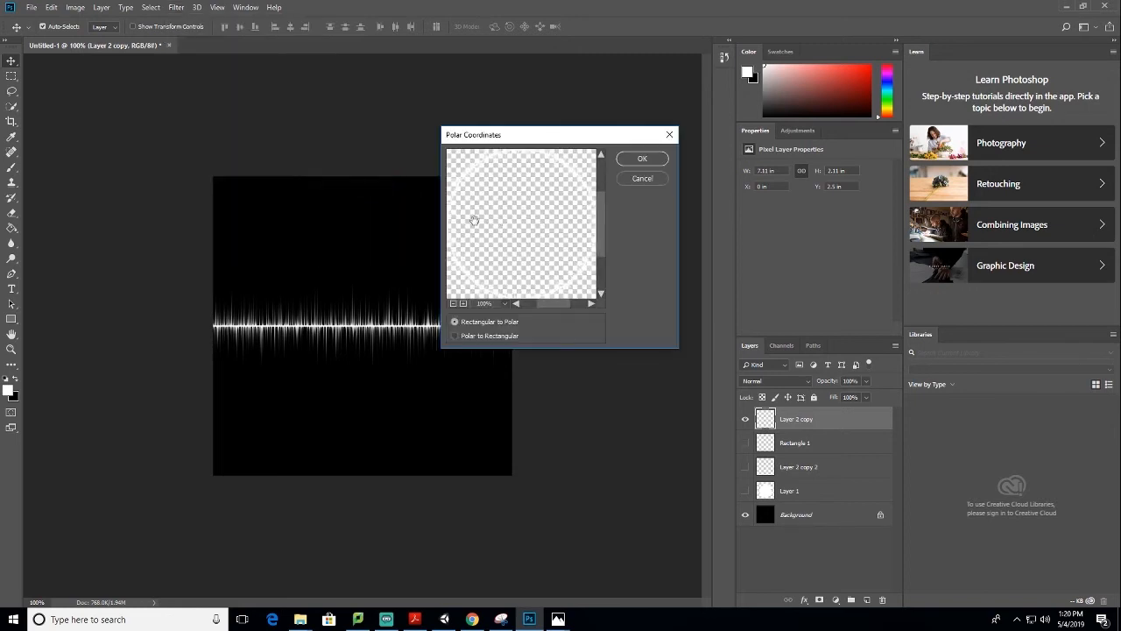
pyautogui.click(642, 160)
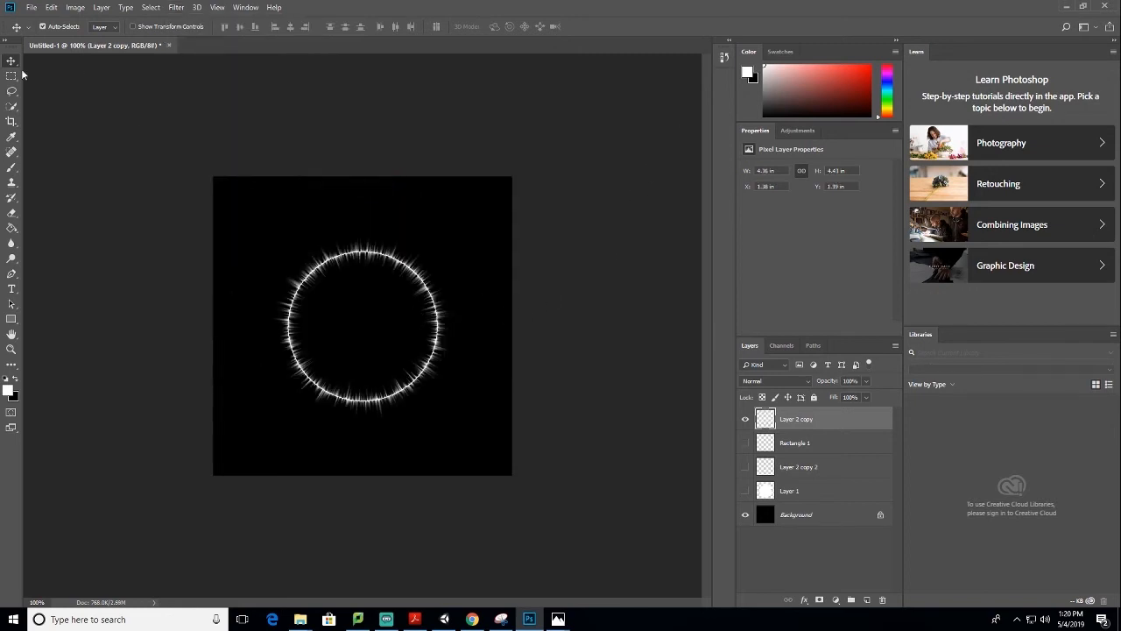